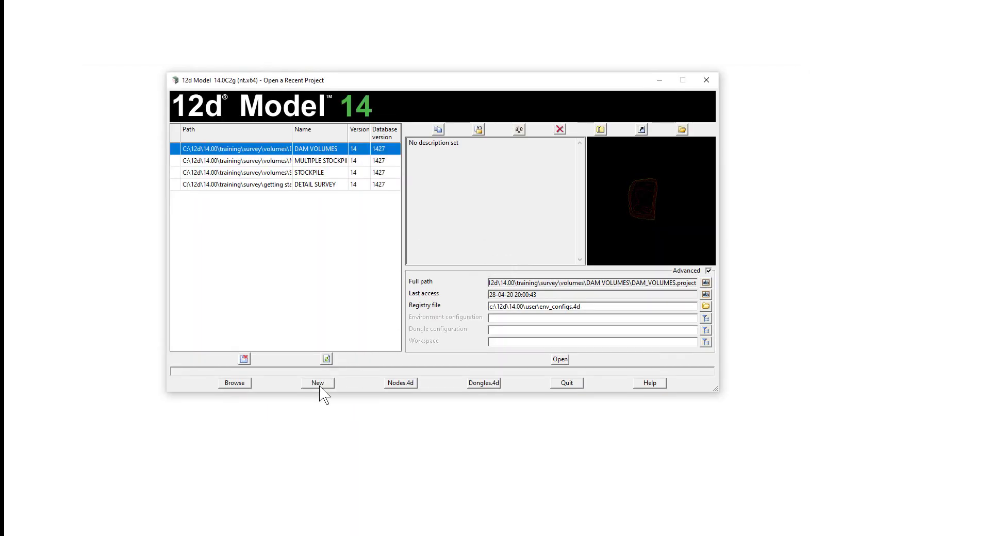
# Create a new project named DEPTH SHADING in the survey volumes folder.
pyautogui.click(317, 383)
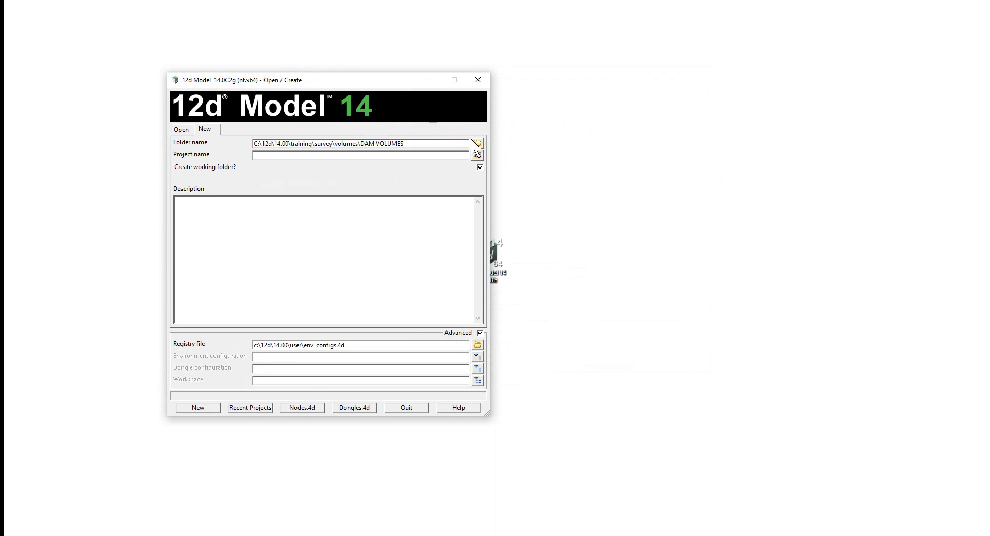
pyautogui.click(476, 144)
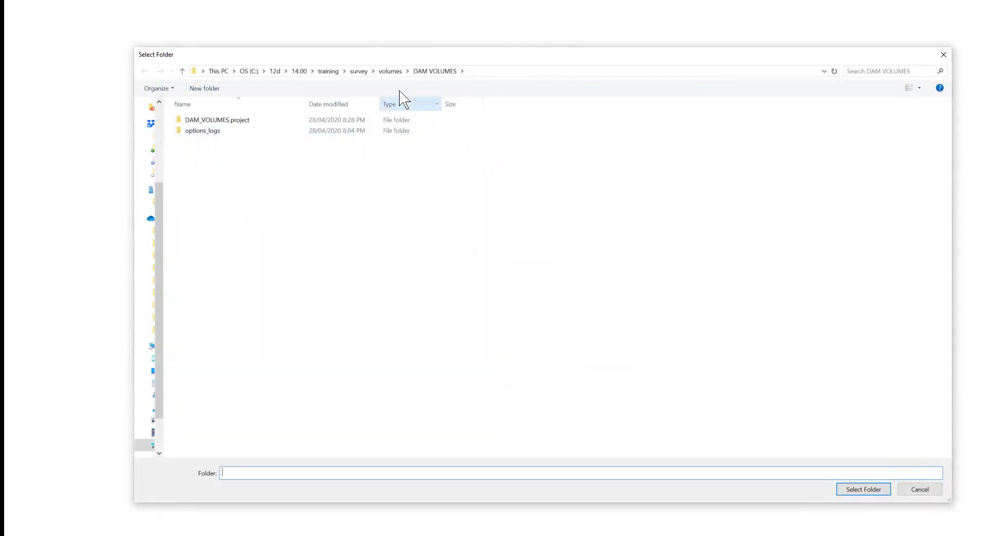
pyautogui.click(391, 72)
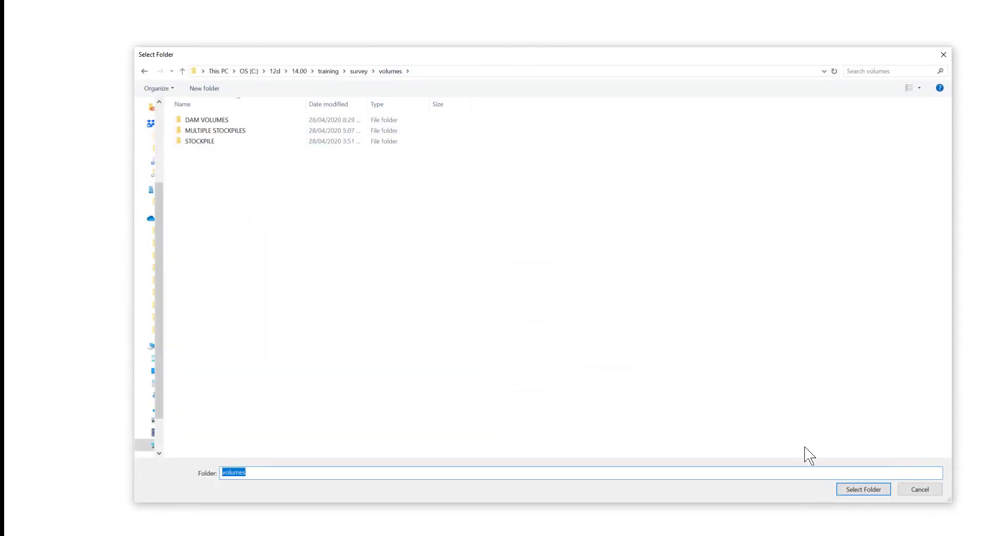
pyautogui.click(858, 490)
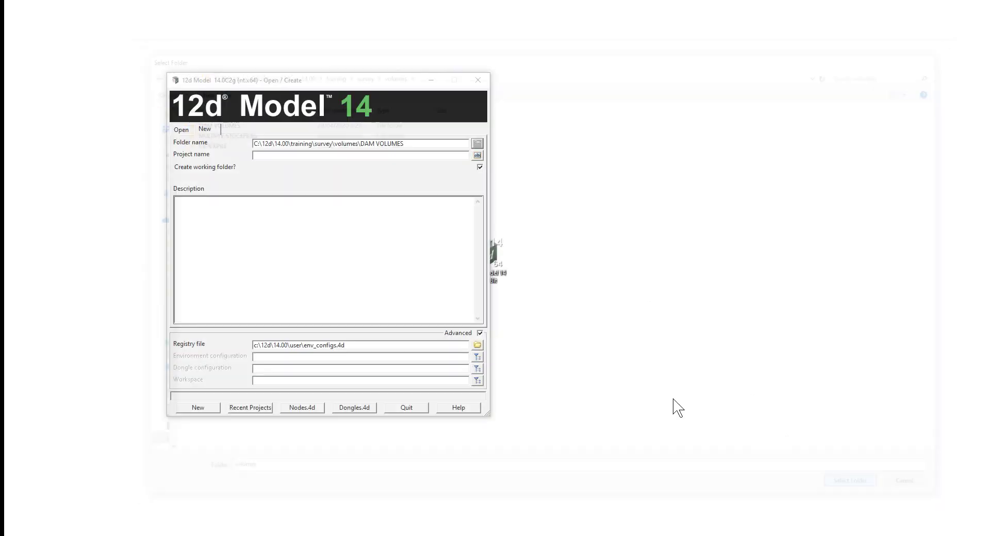
pyautogui.click(274, 155)
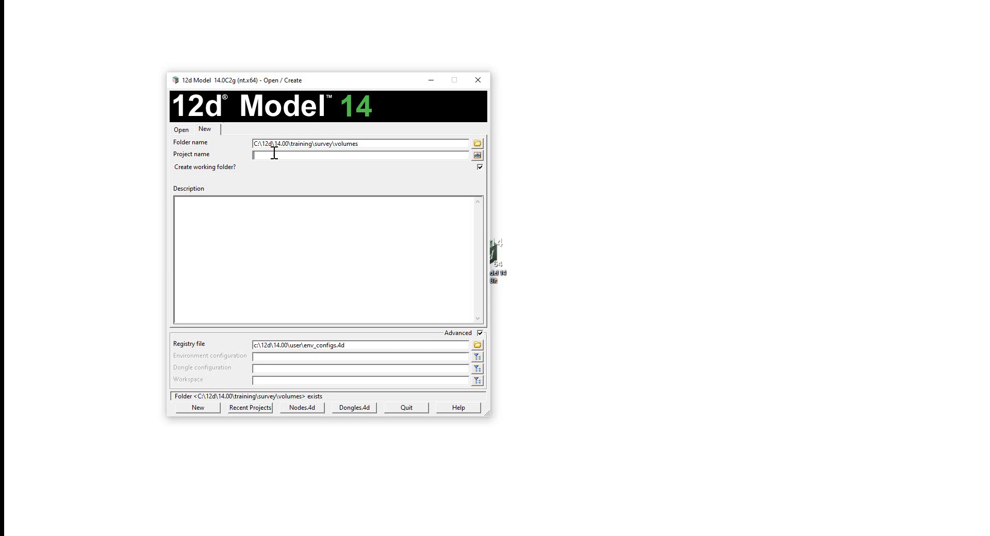
pyautogui.write('DEPTH ')
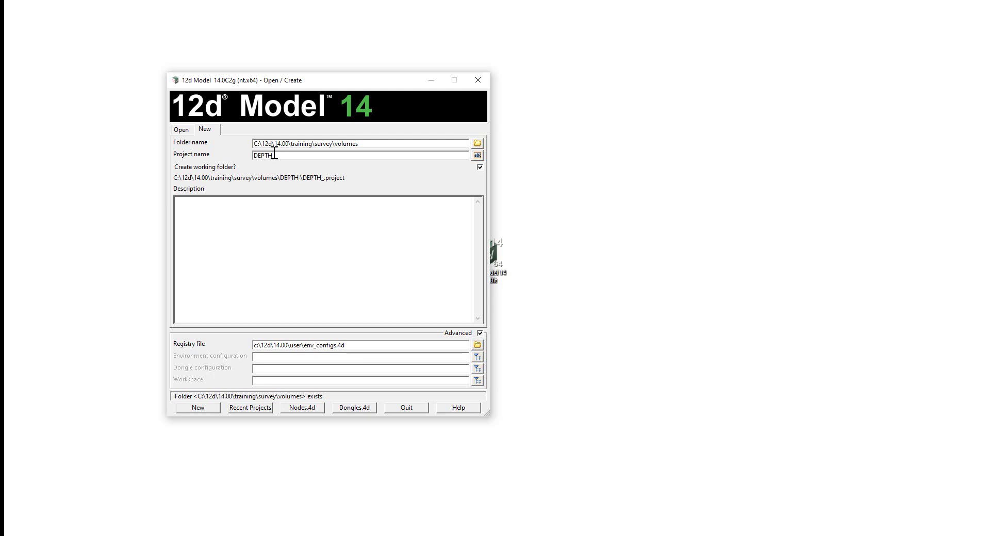
pyautogui.write('SHADING')
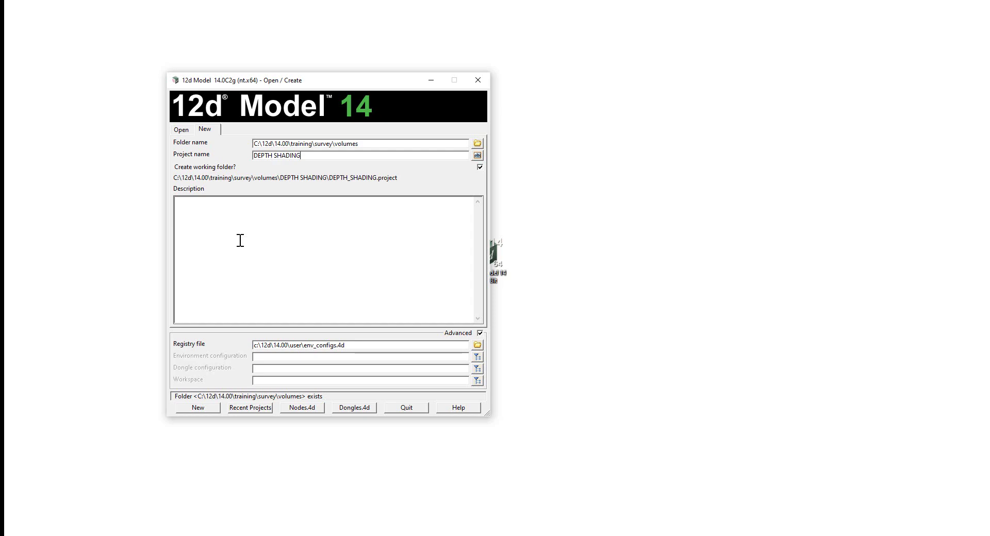
pyautogui.click(198, 408)
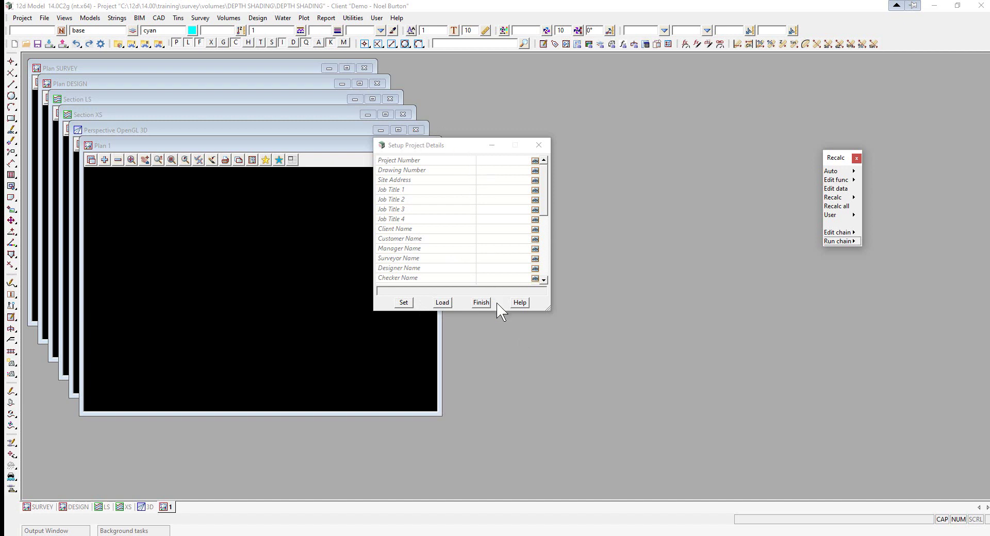
# Finish the project details setup and maximize the Plan 1 view.
pyautogui.click(482, 303)
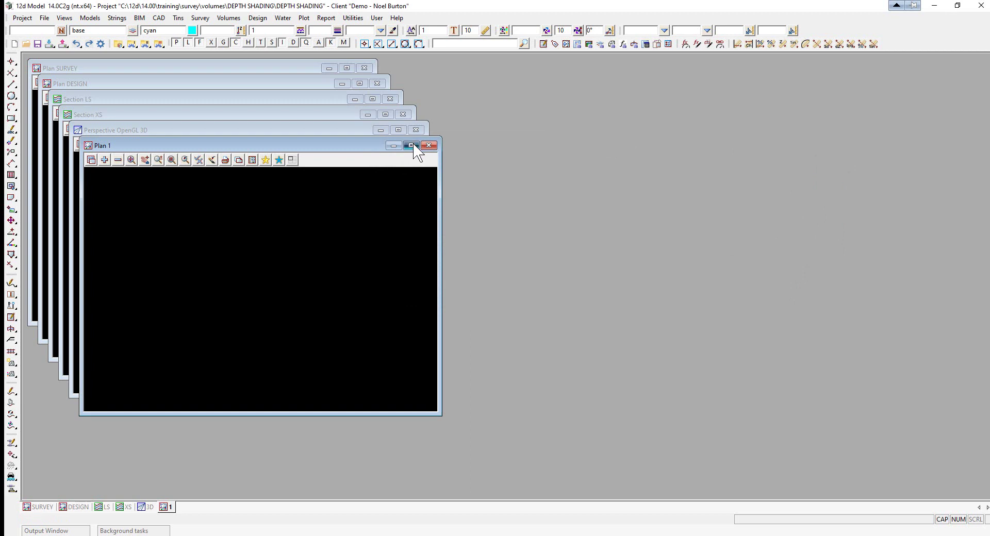
pyautogui.click(411, 146)
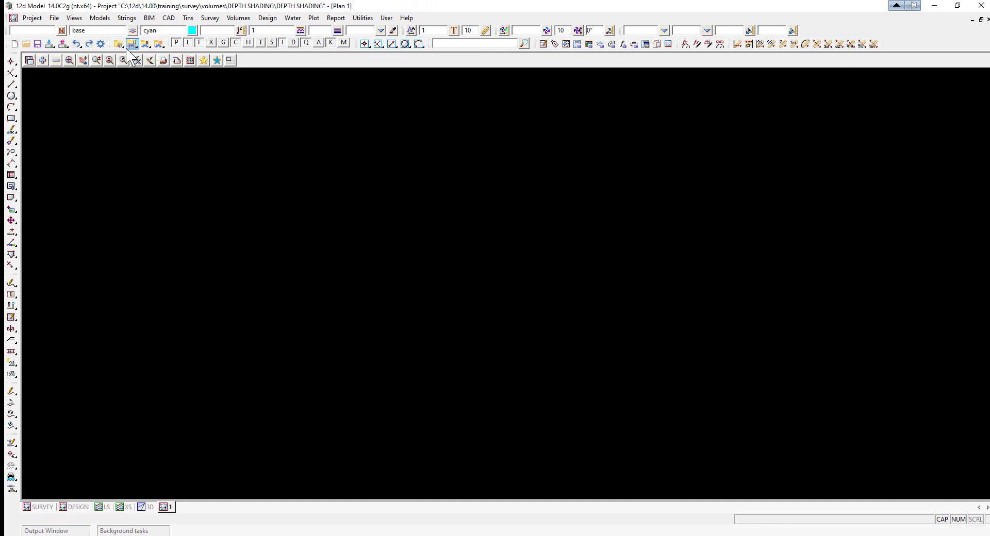
# Drag DEPTH SHADING SURVEY.12da from the volumes folder onto Plan 1 and read it in.
pyautogui.click(118, 43)
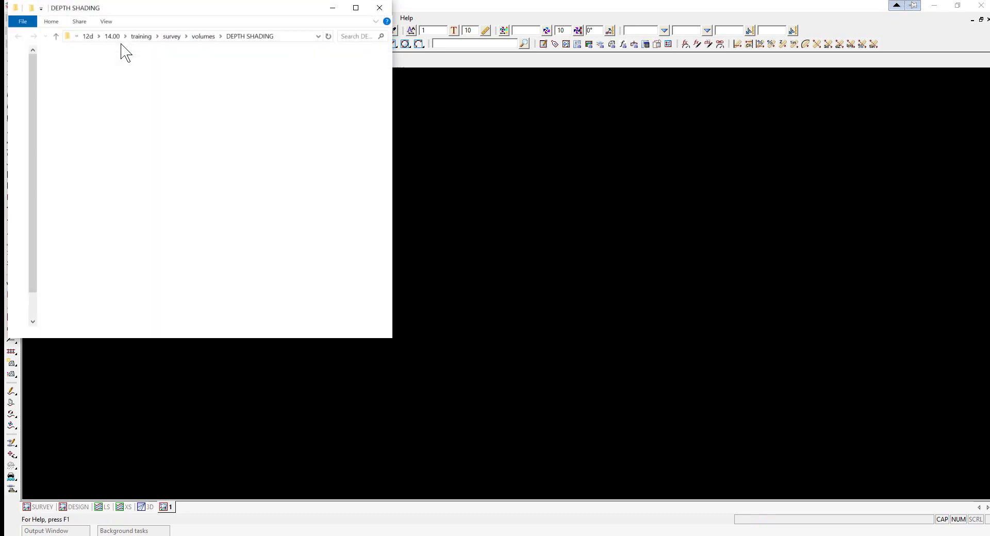
pyautogui.moveTo(137, 13)
pyautogui.mouseDown()
pyautogui.moveTo(431, 117)
pyautogui.moveTo(637, 128)
pyautogui.mouseUp()
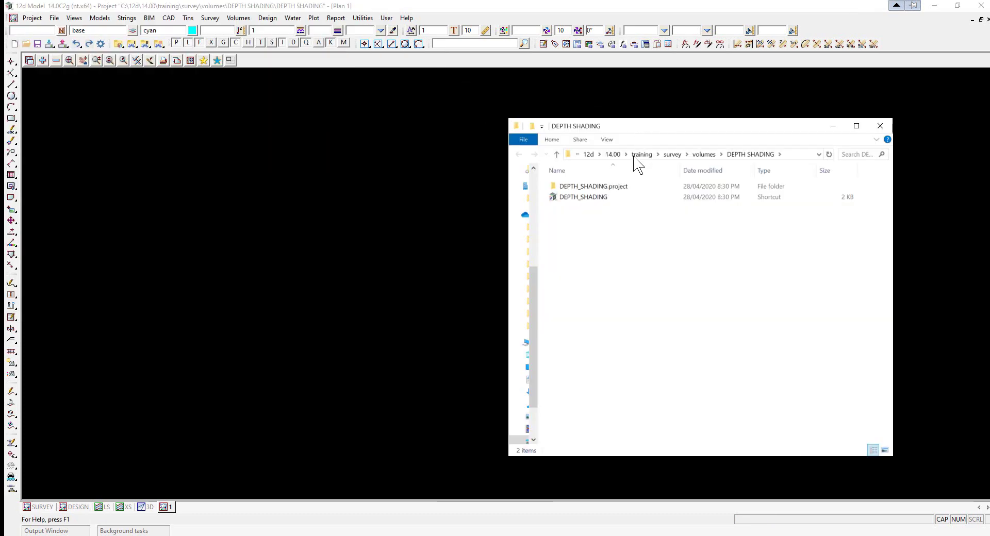
pyautogui.click(702, 155)
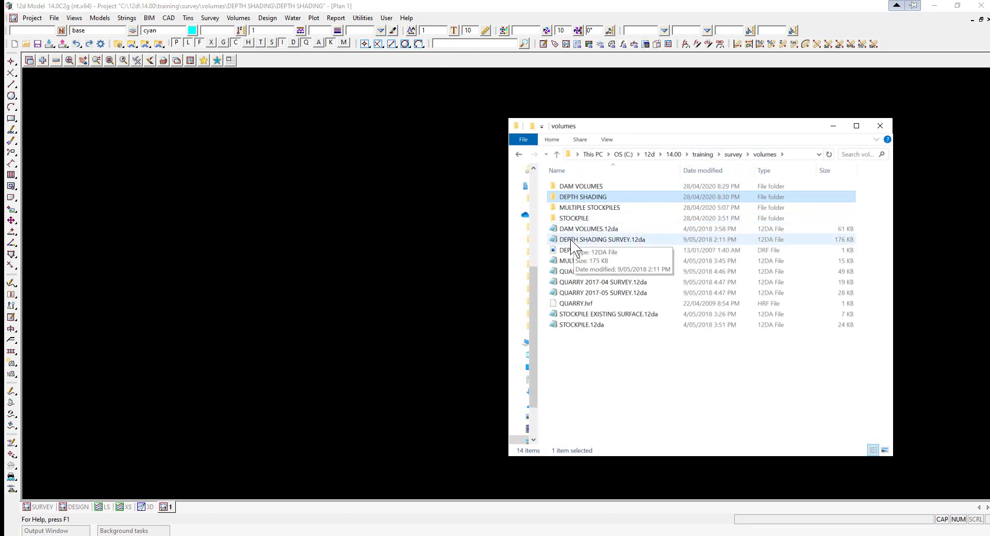
pyautogui.click(589, 242)
pyautogui.moveTo(589, 242); pyautogui.dragTo(359, 215)
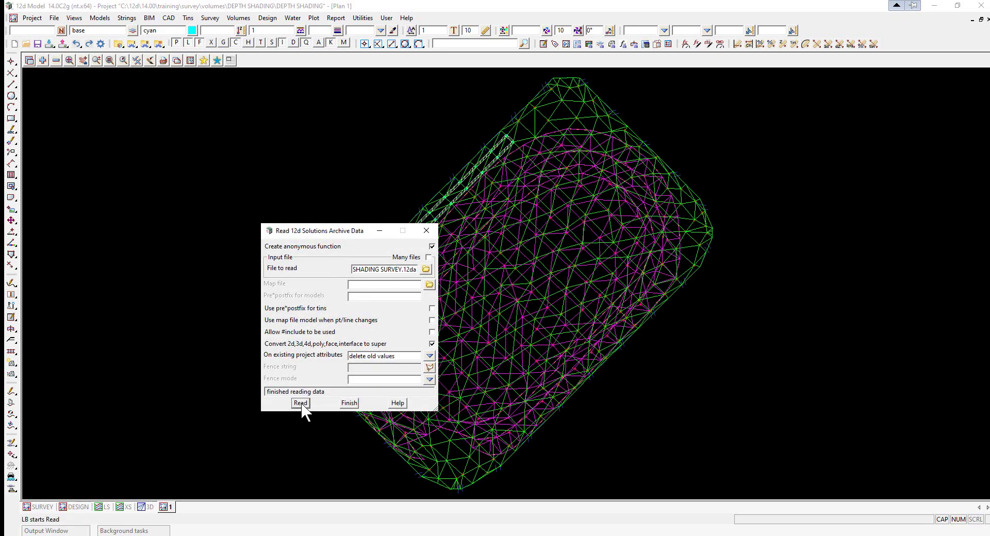
pyautogui.click(347, 403)
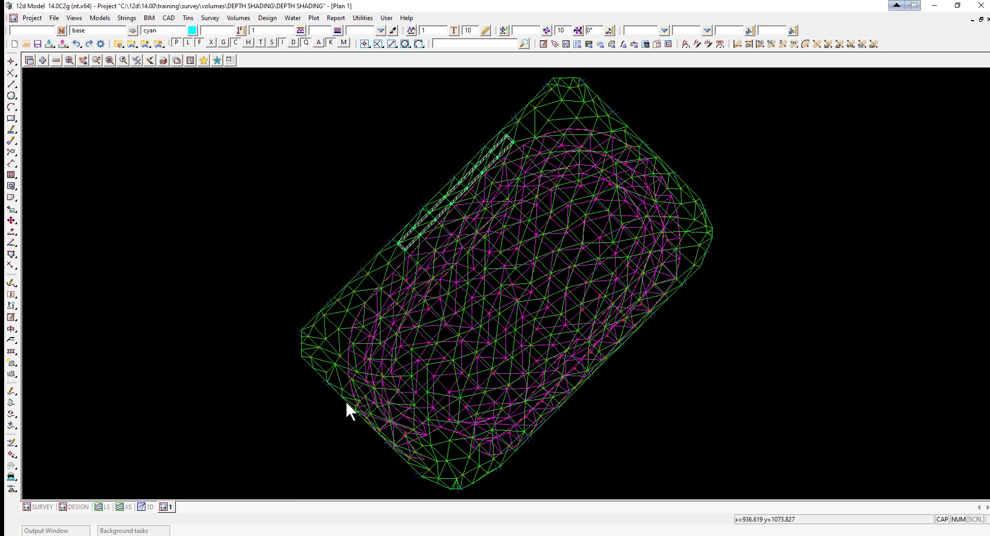
# Remove STRIPPING SURFACE, STRIPPING SURFACE POINTS and tin stripping from Plan 1.
pyautogui.click(56, 61)
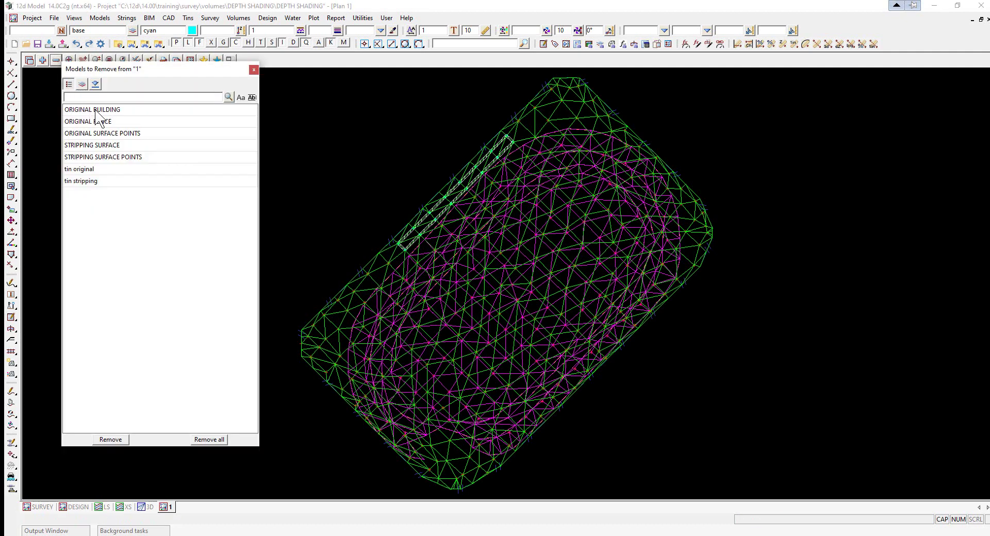
pyautogui.moveTo(97, 113); pyautogui.dragTo(92, 158)
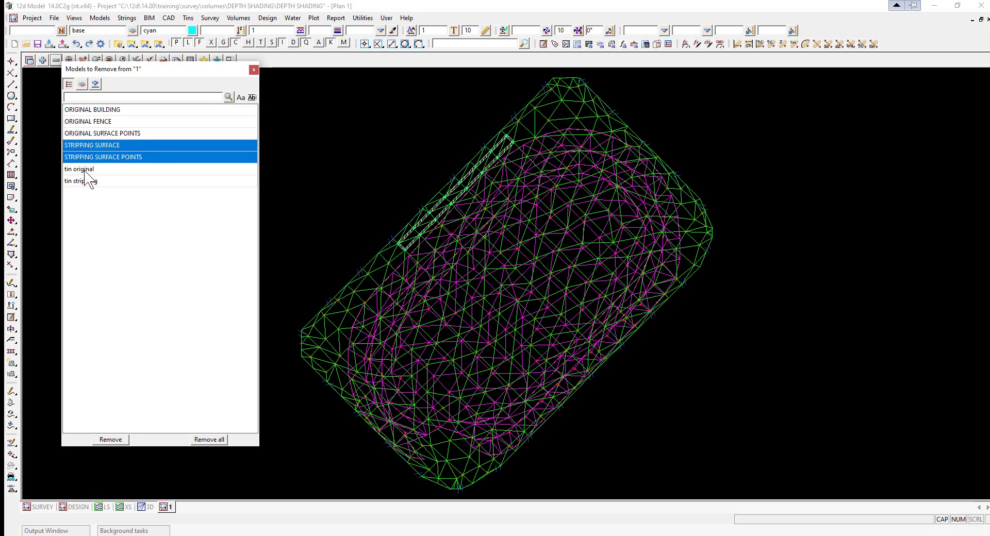
pyautogui.click(253, 70)
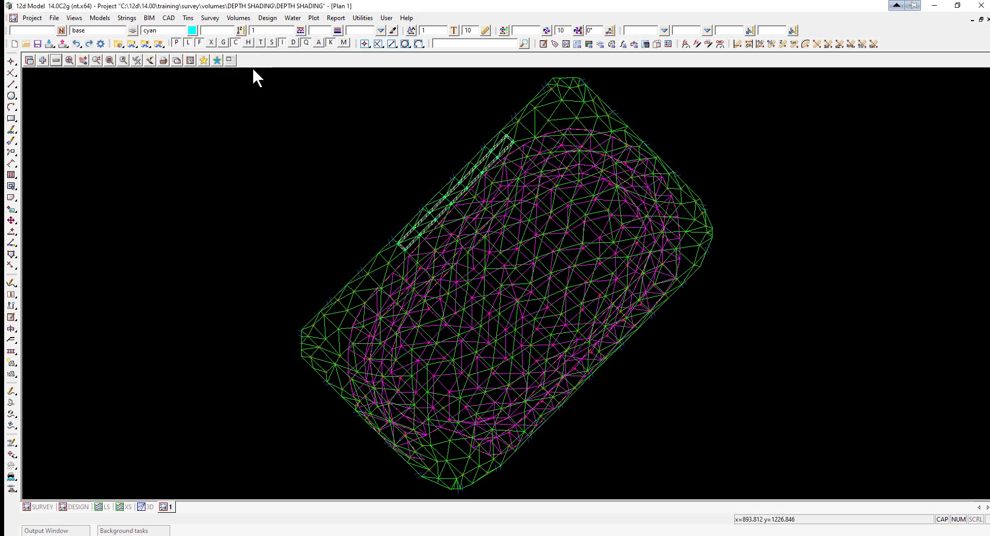
pyautogui.click(56, 60)
pyautogui.click(81, 149)
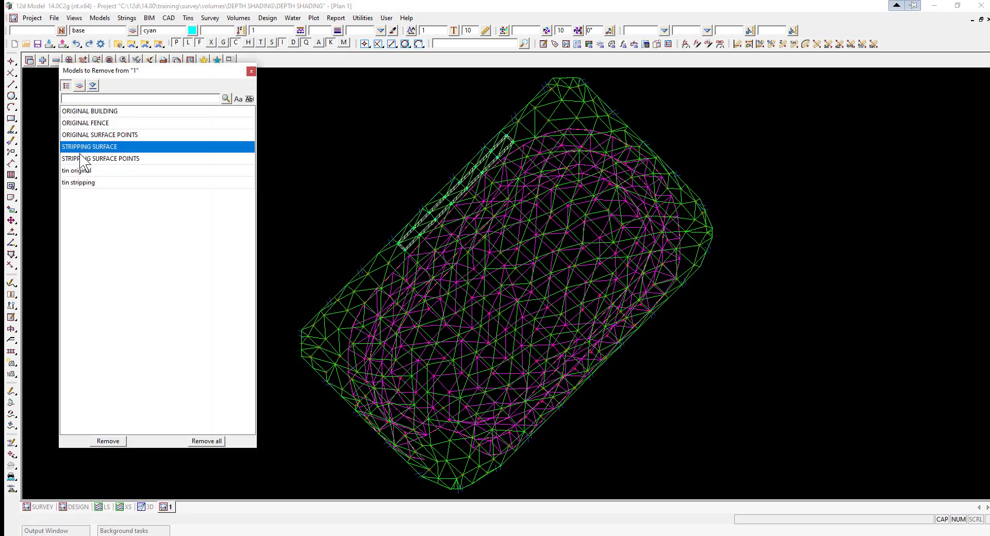
pyautogui.keyDown('ctrl'); pyautogui.click(83, 158); pyautogui.keyUp('ctrl')
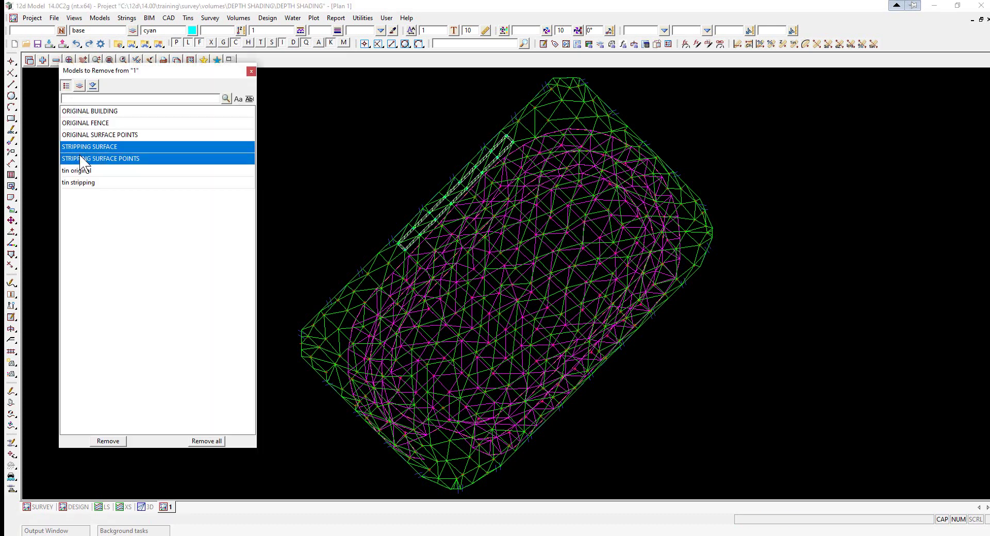
pyautogui.keyDown('ctrl'); pyautogui.click(79, 185); pyautogui.keyUp('ctrl')
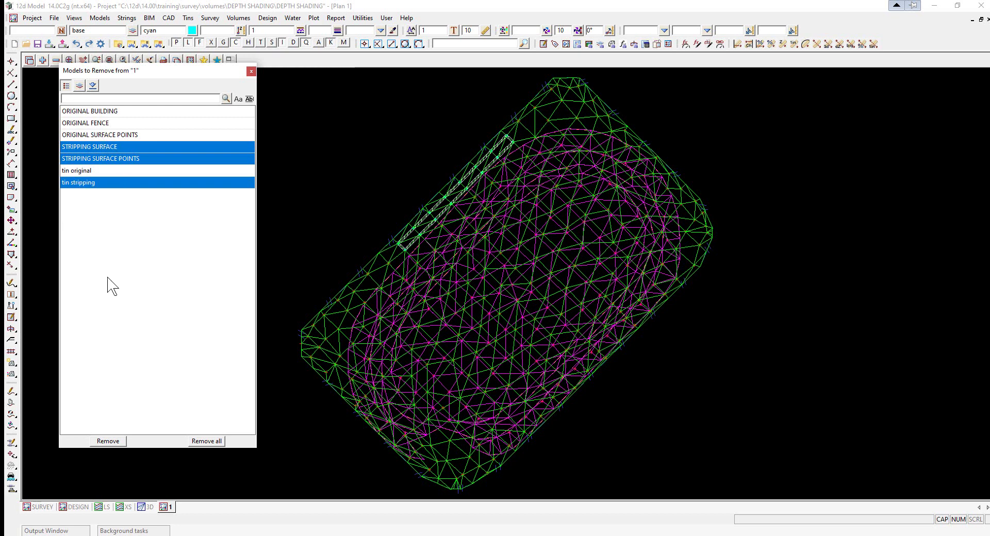
pyautogui.click(108, 441)
pyautogui.scroll(-3, 286, 206)
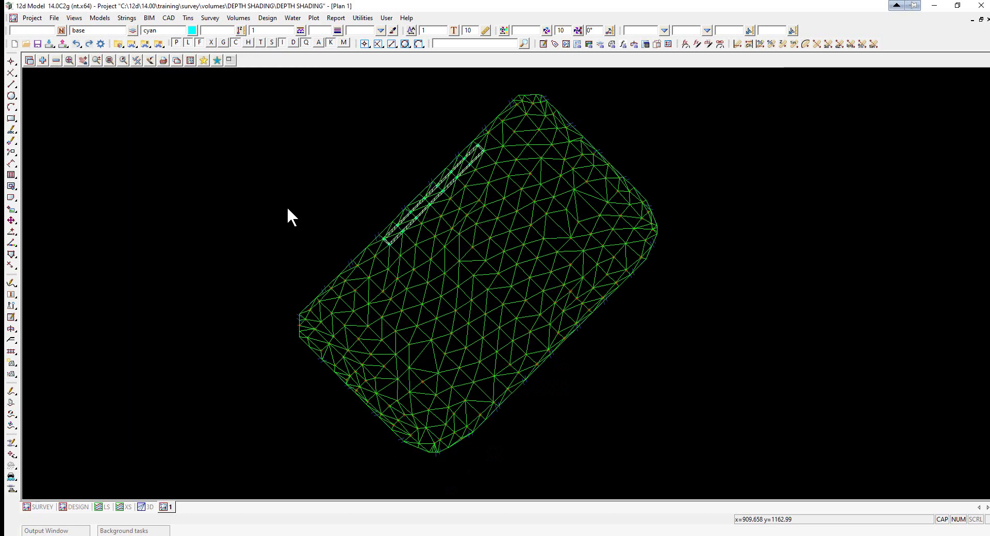
# Hide tin edges and set plan contours to a 0.1 increment with 0.2 bold increment.
pyautogui.click(137, 61)
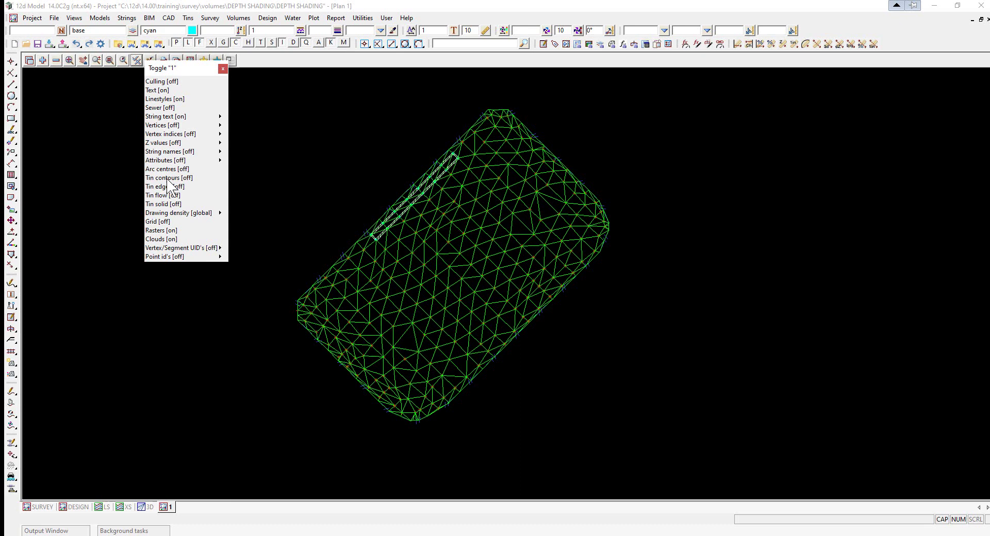
pyautogui.click(167, 186)
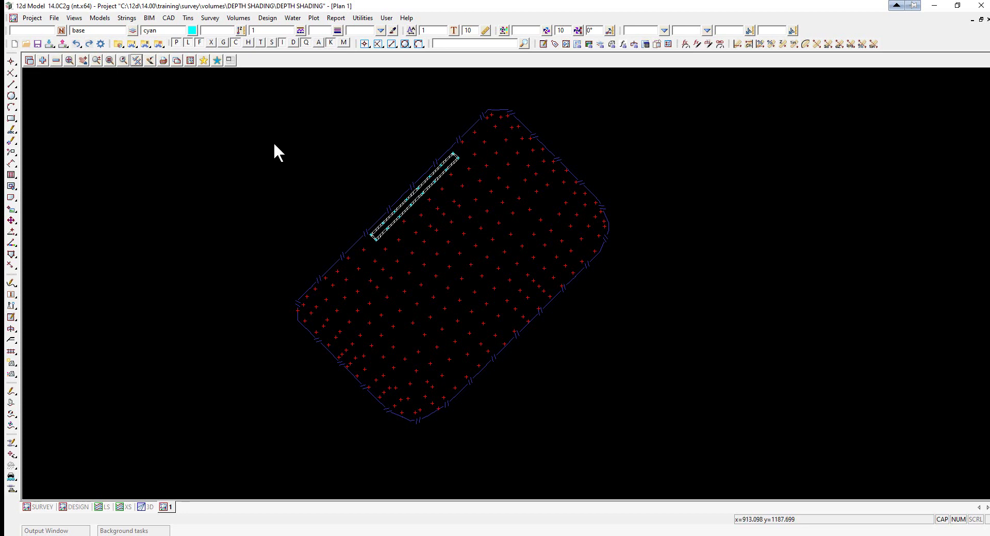
pyautogui.click(190, 60)
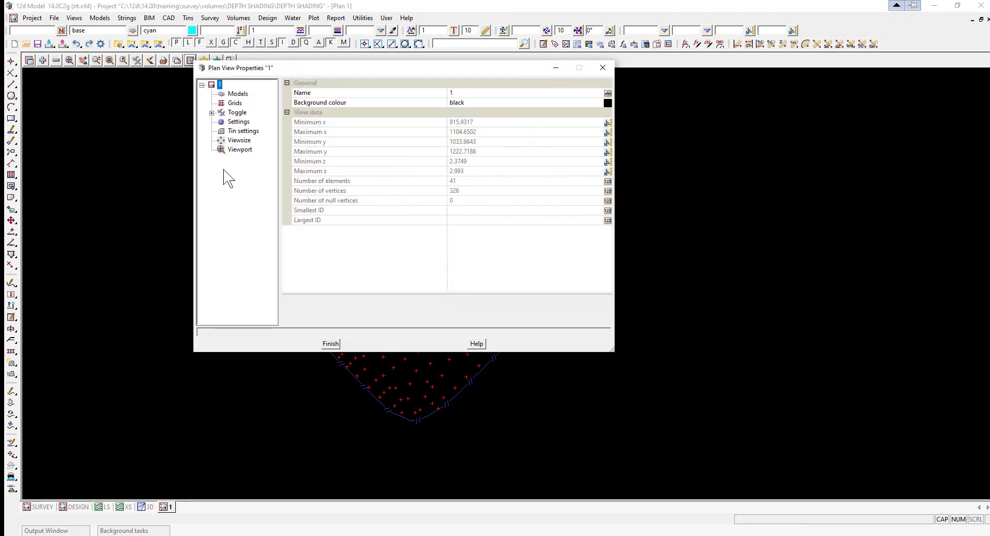
pyautogui.click(240, 132)
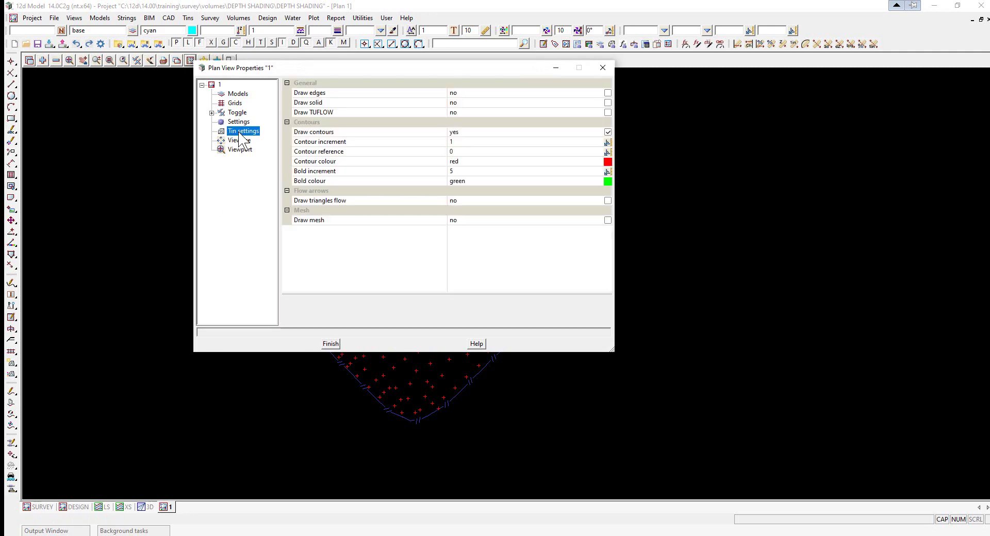
pyautogui.click(441, 144)
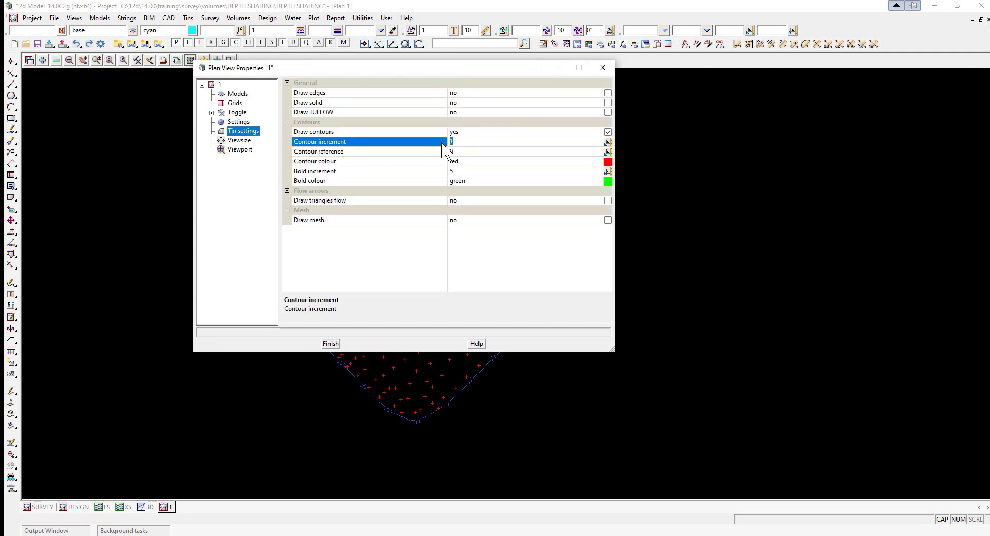
pyautogui.press('BackSpace')
pyautogui.write('.1')
pyautogui.press('Return')
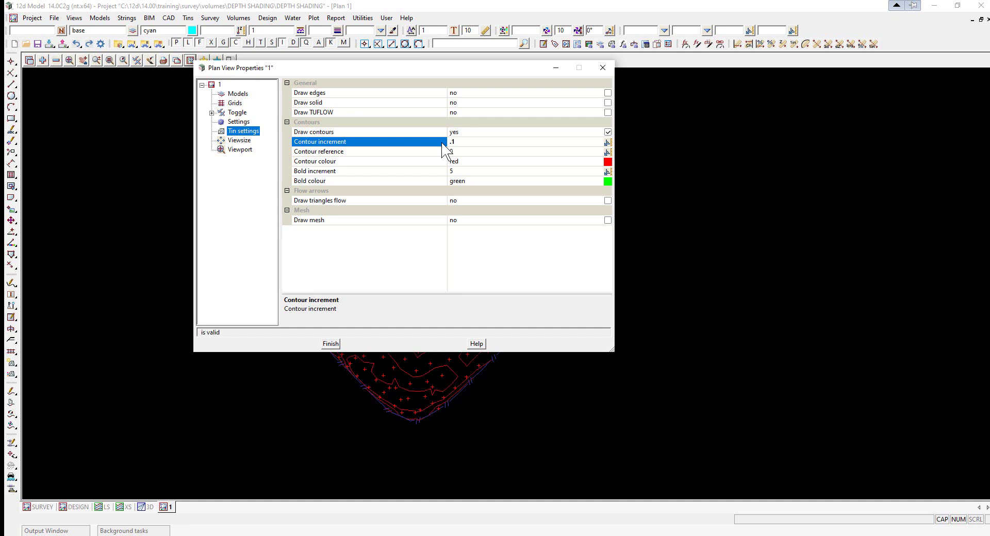
pyautogui.click(459, 172)
pyautogui.write('.2')
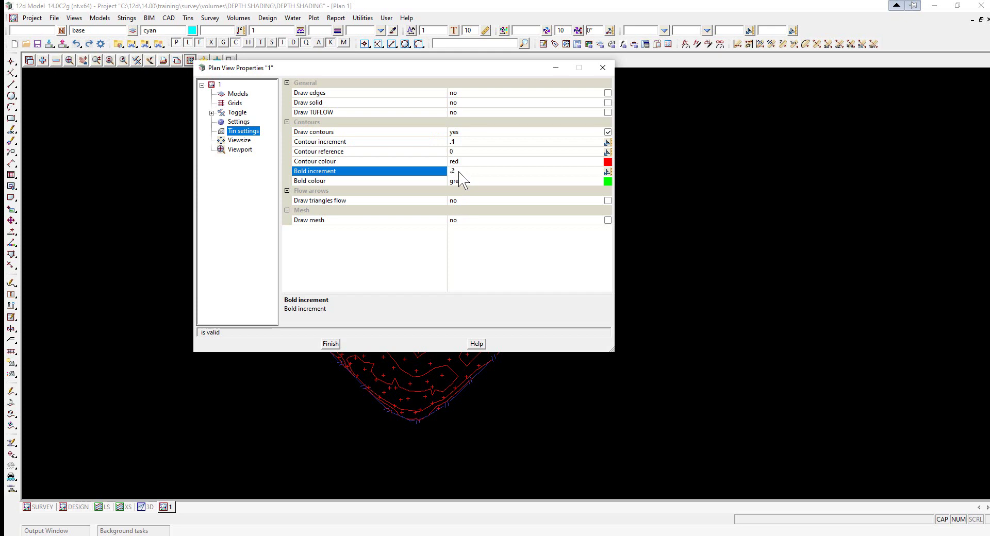
pyautogui.press('Return')
pyautogui.click(330, 343)
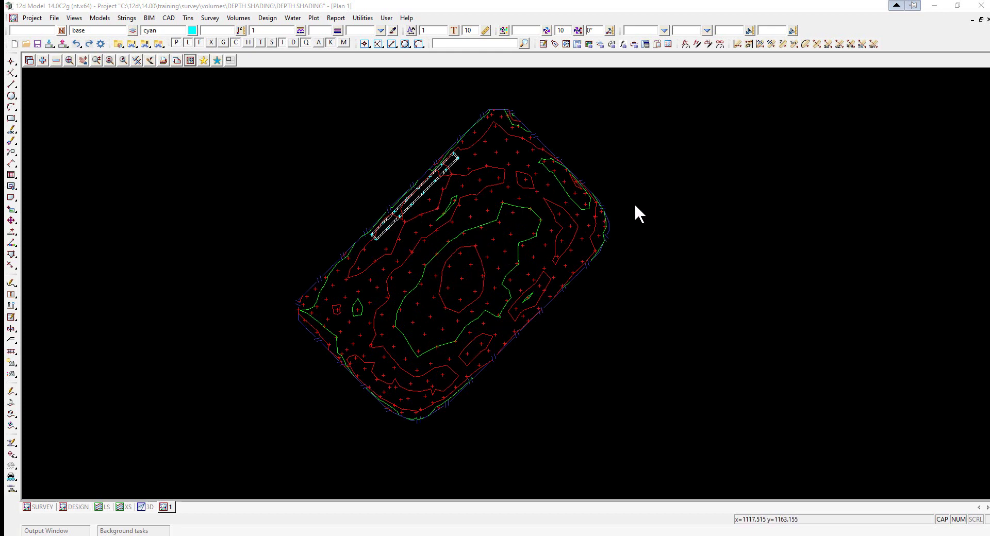
# Save view 1's models as ORIGINAL SURVEY.vml with Models save/restore.
pyautogui.click(99, 17)
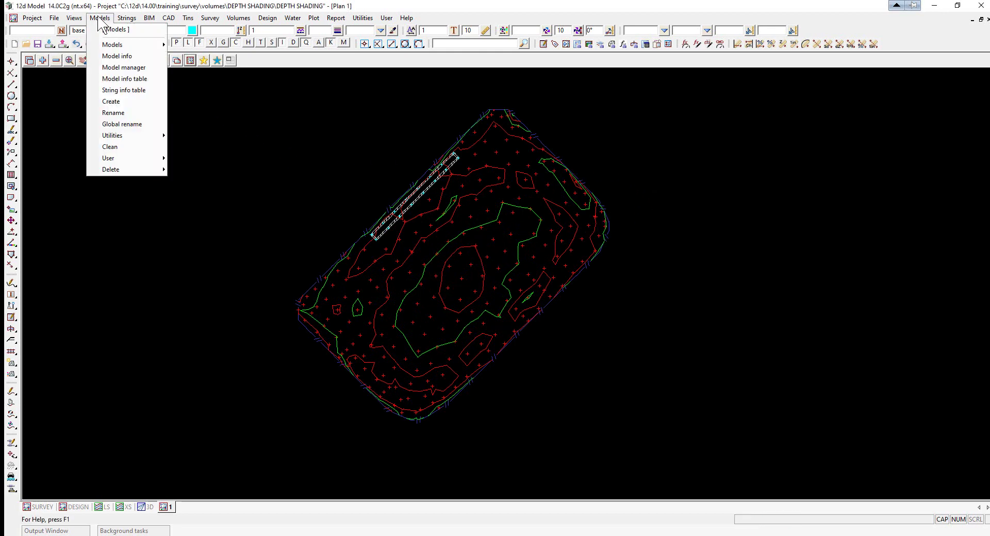
pyautogui.moveTo(73, 21)
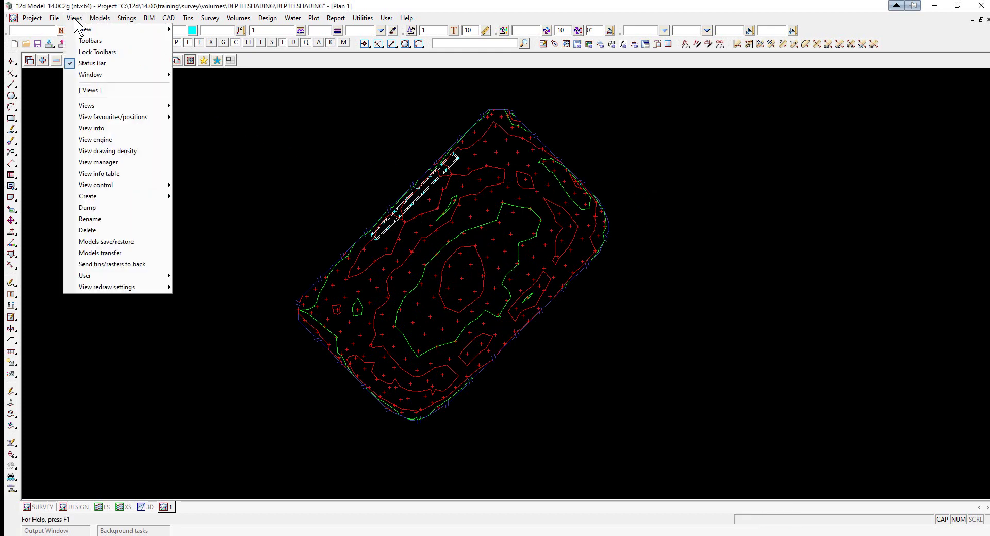
pyautogui.click(101, 242)
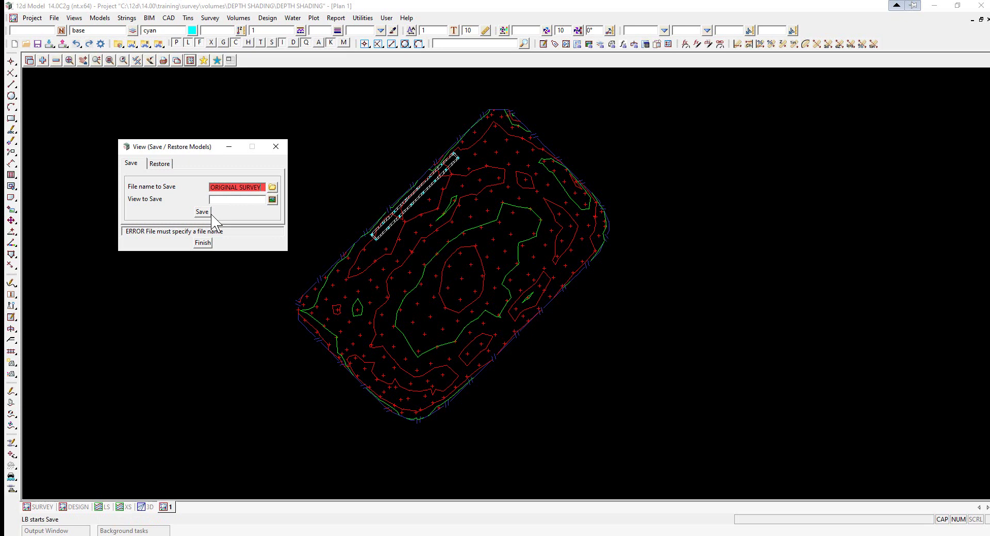
pyautogui.click(277, 209)
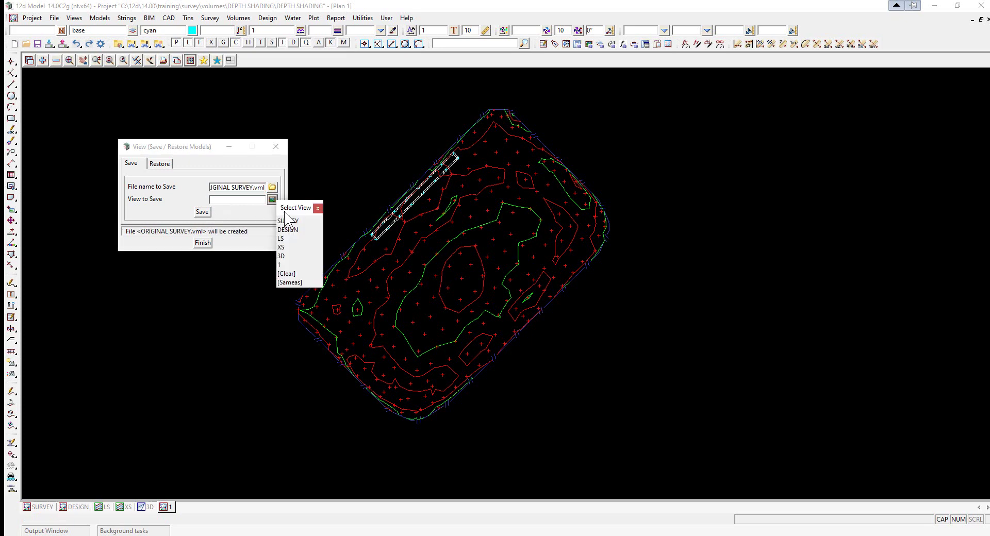
pyautogui.click(280, 267)
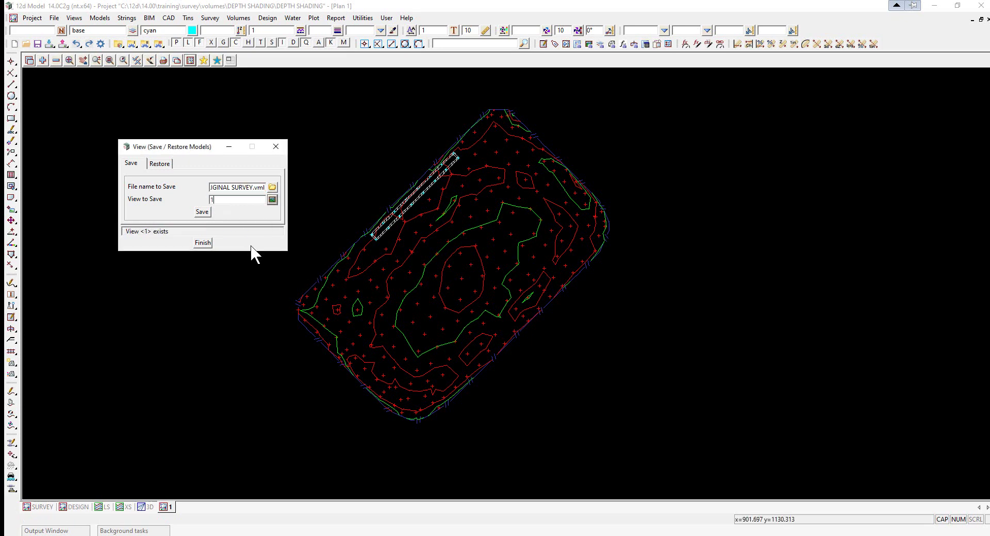
pyautogui.click(203, 213)
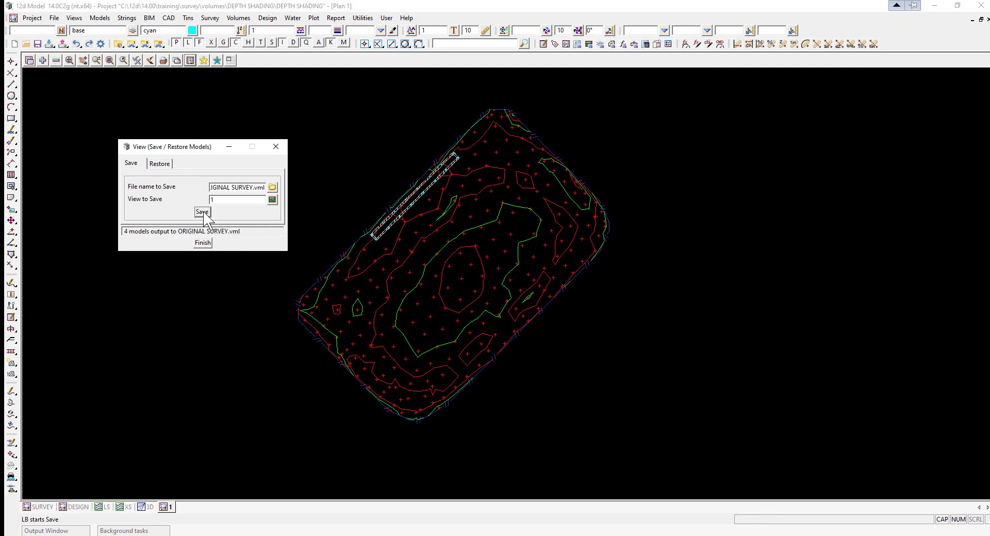
# Check the saved file in the Restore tab's list, then close the tool.
pyautogui.click(159, 164)
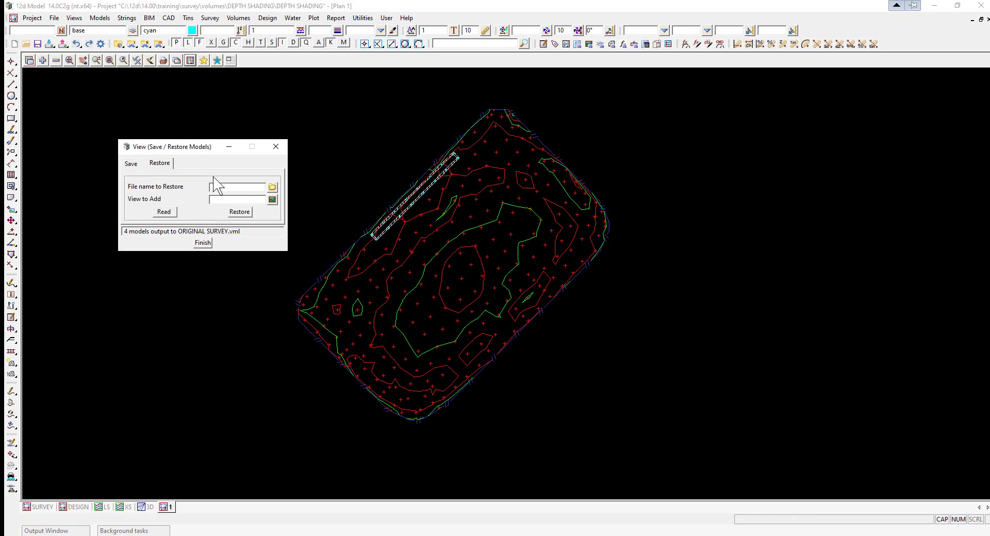
pyautogui.click(272, 188)
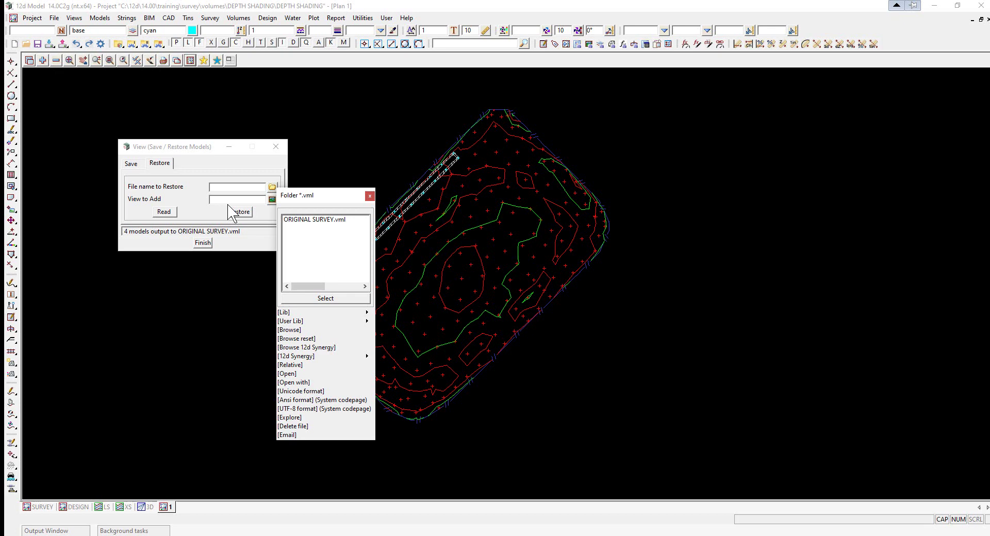
pyautogui.click(369, 196)
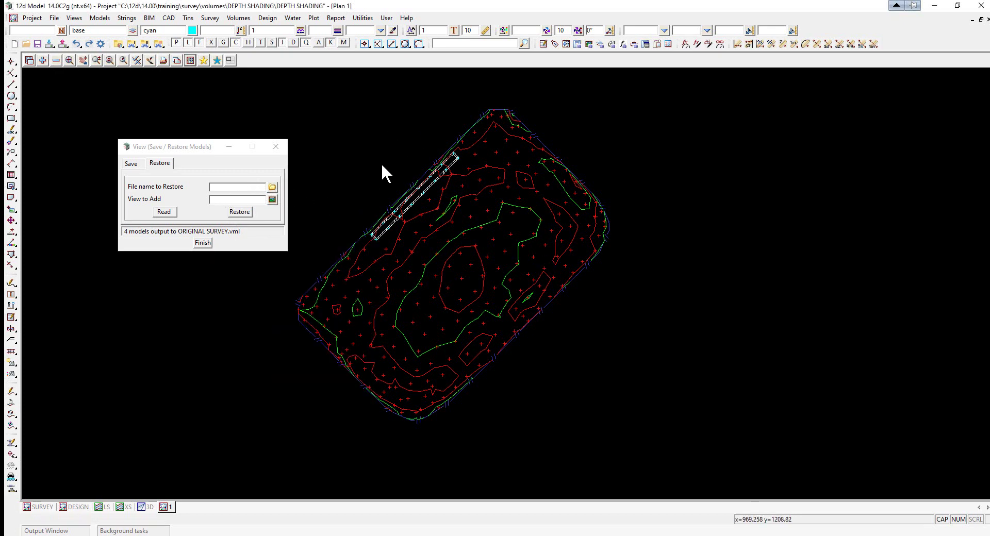
pyautogui.click(202, 243)
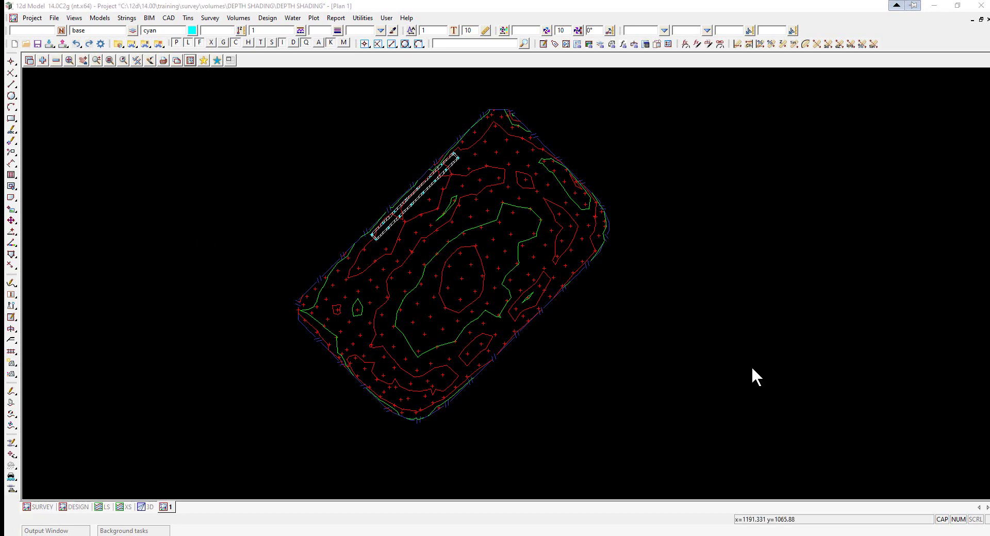
# Swap the four original models in Plan 1 for the three stripping models.
pyautogui.click(55, 60)
pyautogui.moveTo(87, 107); pyautogui.dragTo(99, 169)
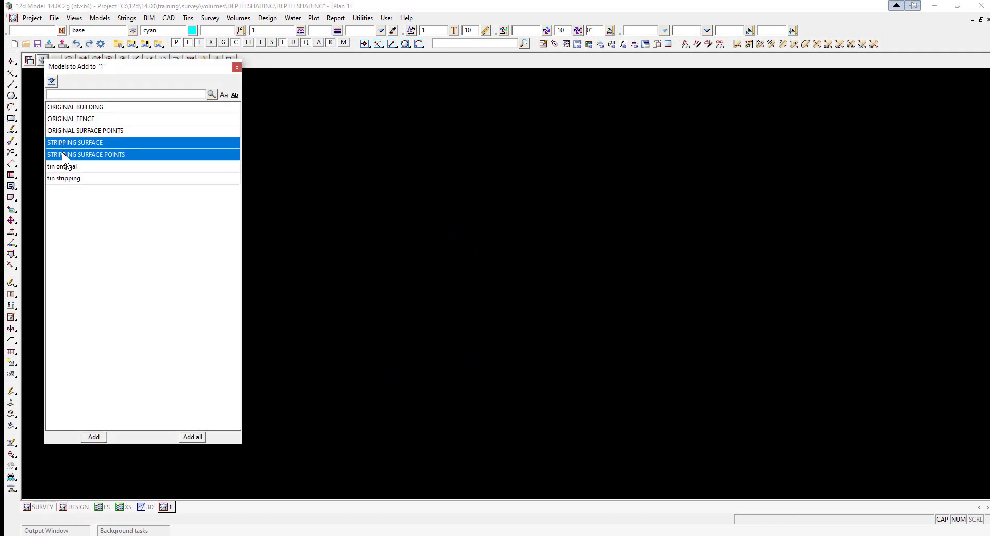
pyautogui.keyDown('ctrl'); pyautogui.click(65, 178); pyautogui.keyUp('ctrl')
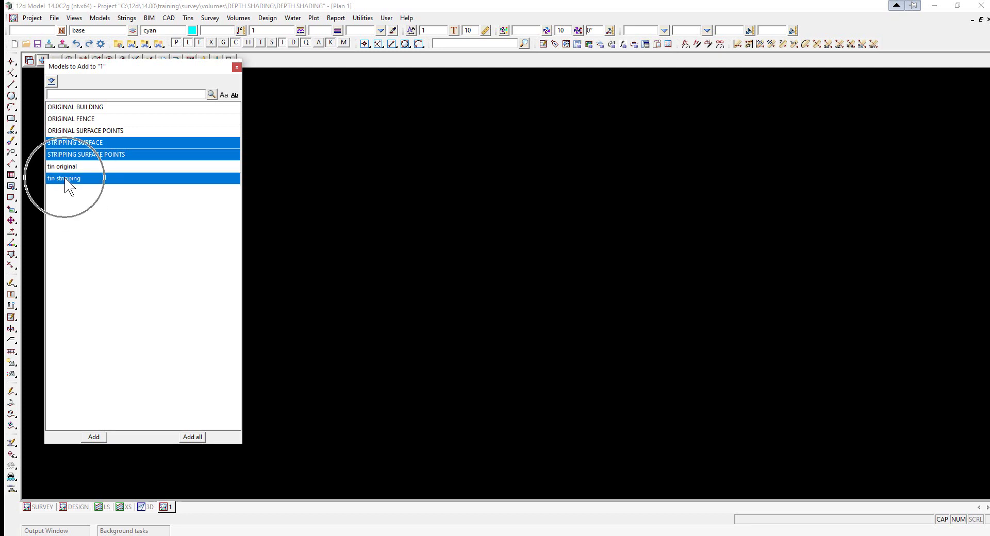
pyautogui.click(93, 437)
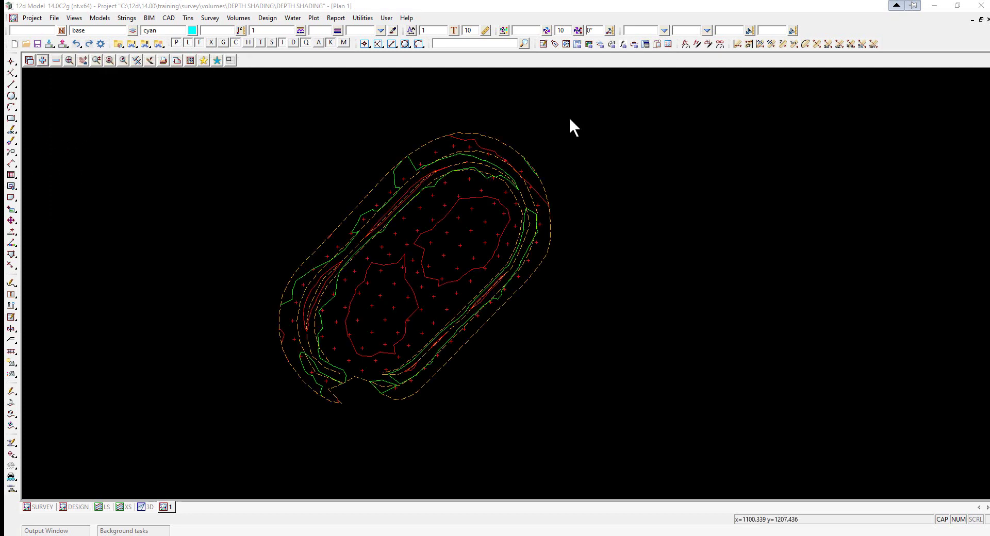
# Save view 1's three stripping models as STRIPPED SURVEY.vml.
pyautogui.click(74, 18)
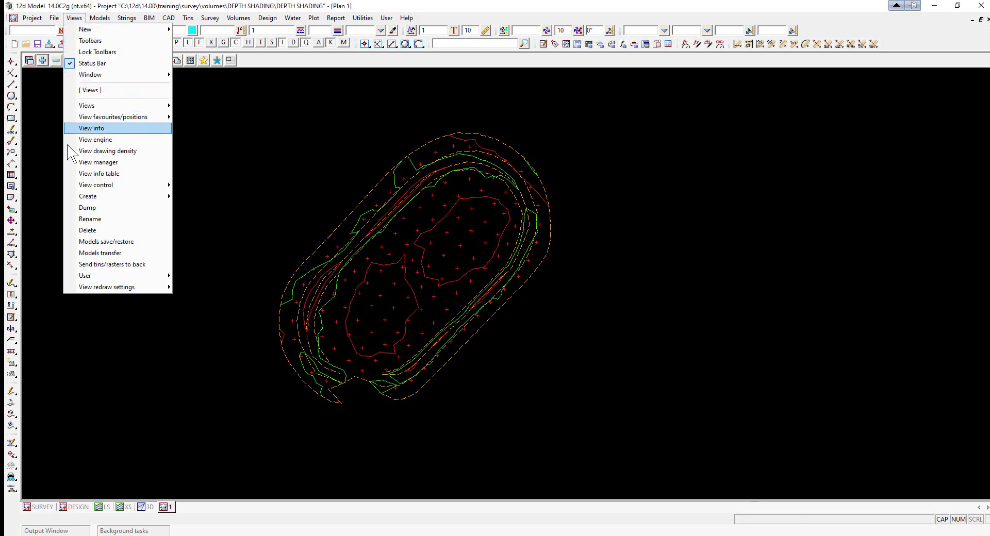
pyautogui.click(83, 241)
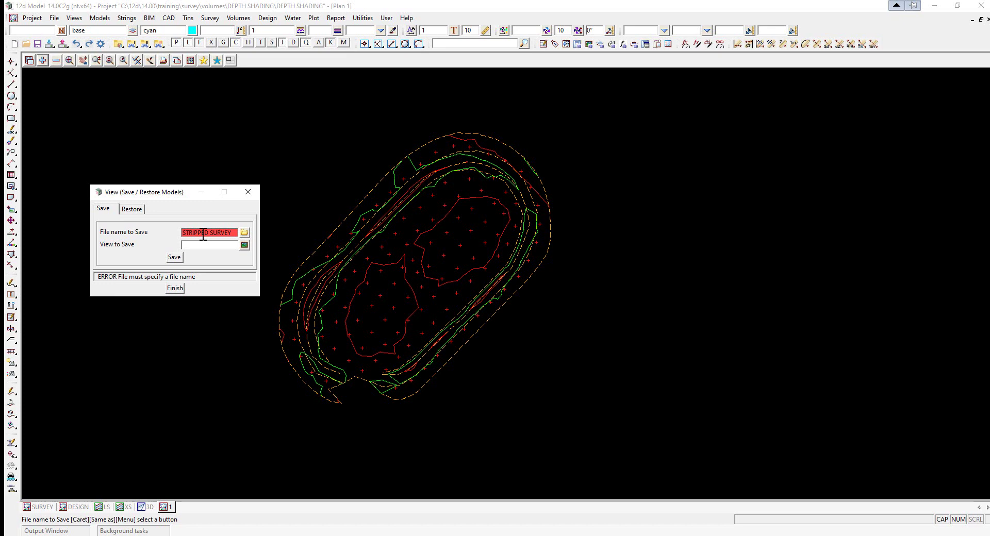
pyautogui.press('Return')
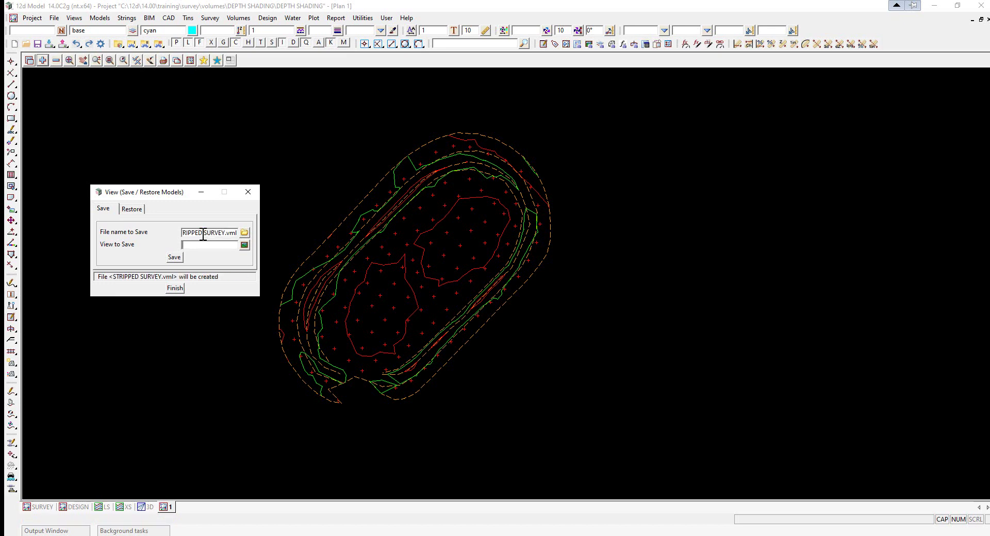
pyautogui.click(244, 245)
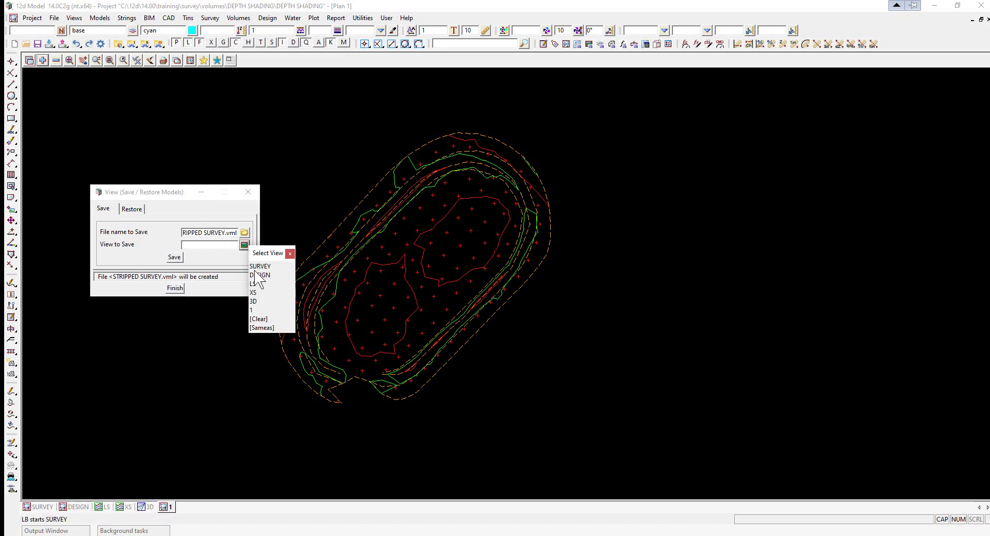
pyautogui.click(253, 310)
pyautogui.click(174, 259)
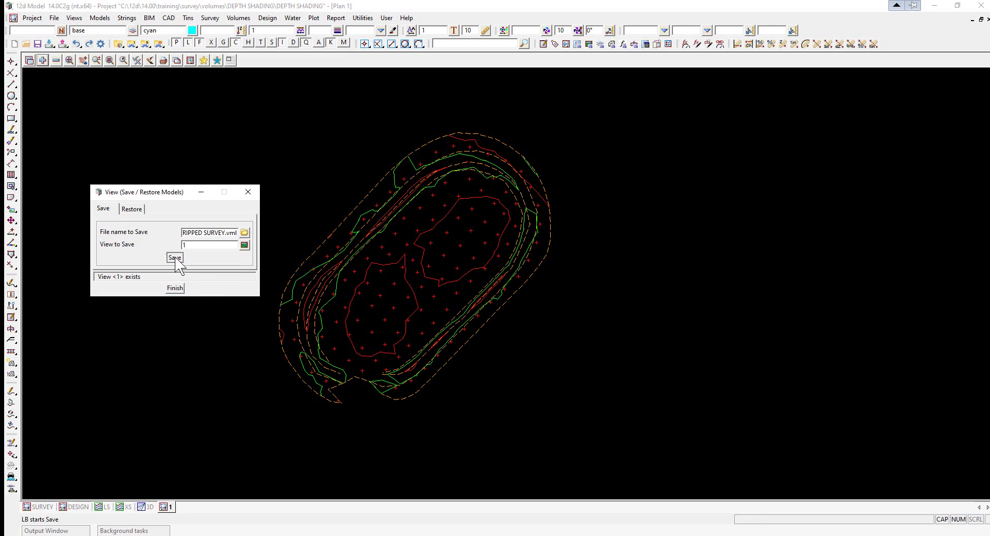
pyautogui.click(174, 289)
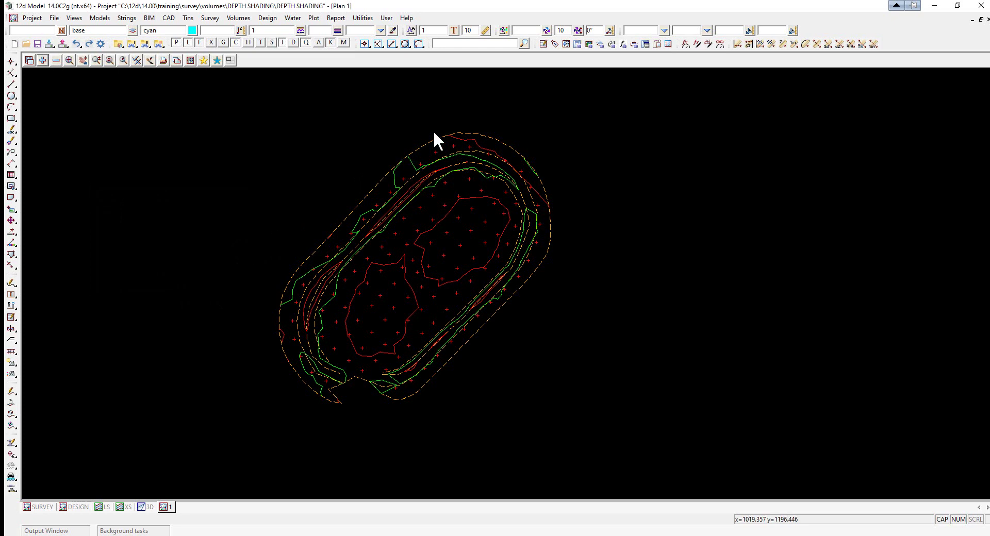
# Add the tin original model to Plan 1.
pyautogui.scroll(-1, 439, 127)
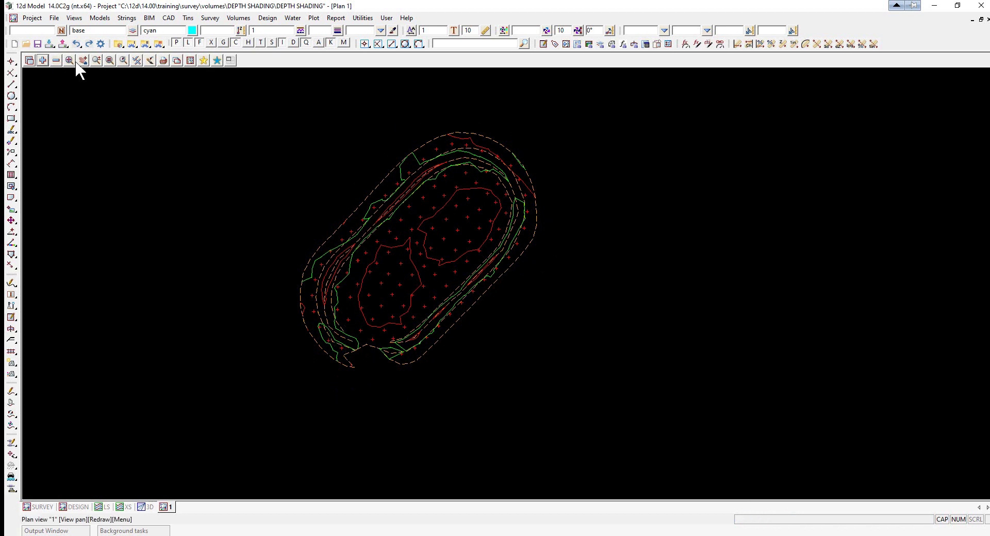
pyautogui.click(44, 61)
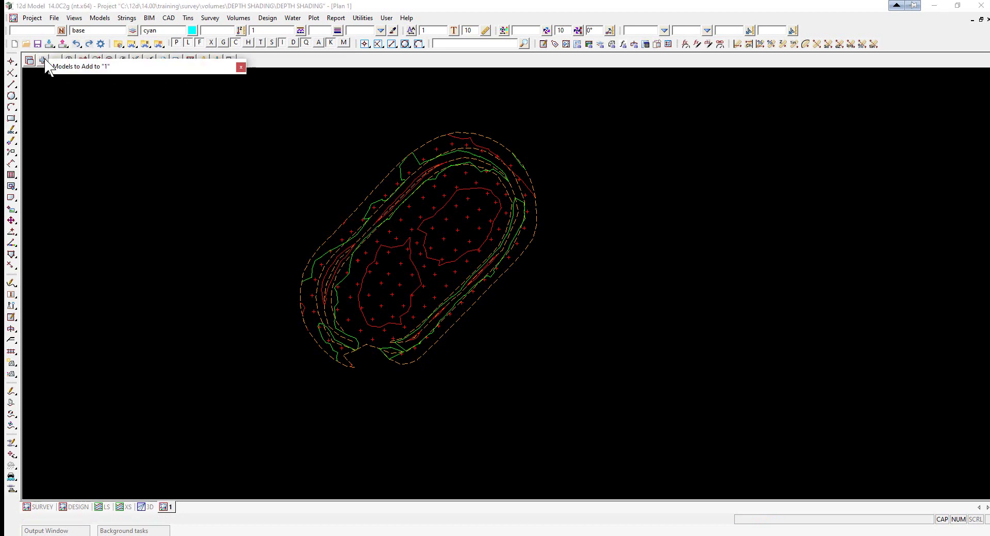
pyautogui.doubleClick(64, 143)
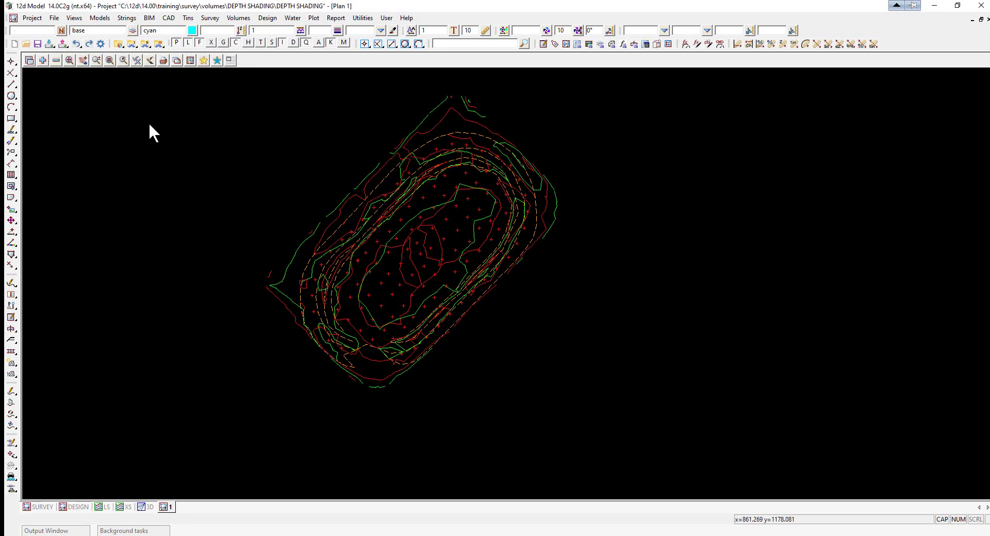
# Turn on tin edges to show the triangulation wireframes and zoom to fit.
pyautogui.click(137, 60)
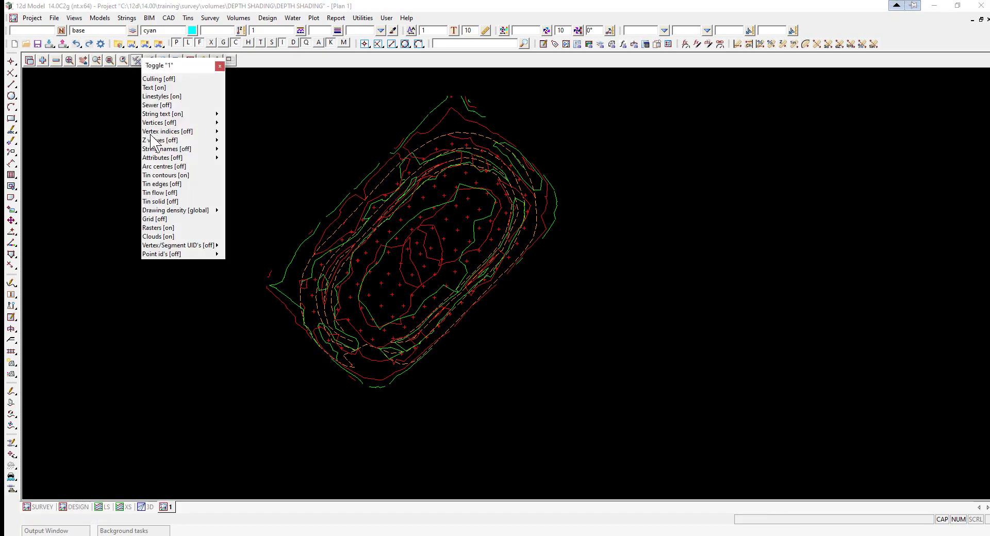
pyautogui.click(164, 184)
pyautogui.scroll(3, 443, 135)
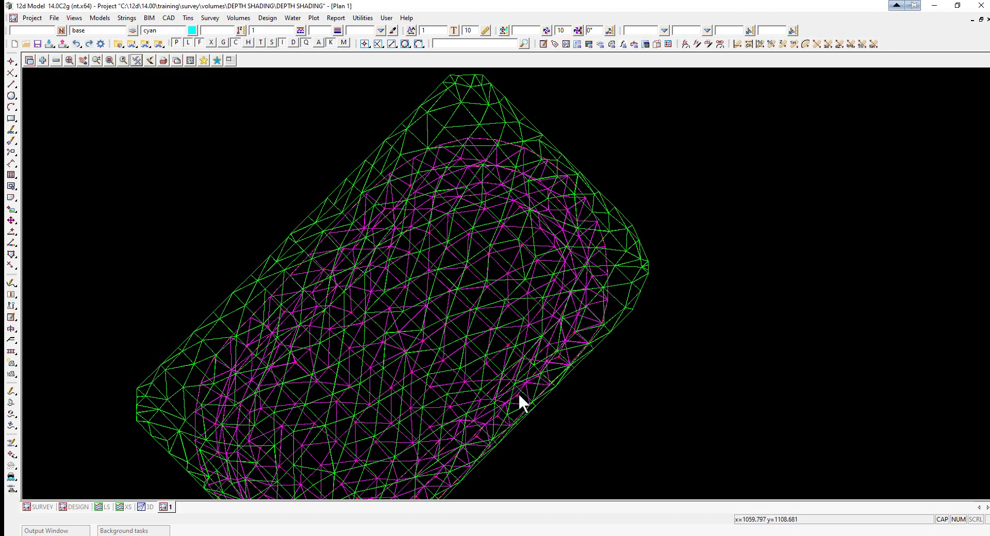
pyautogui.scroll(-2, 622, 200)
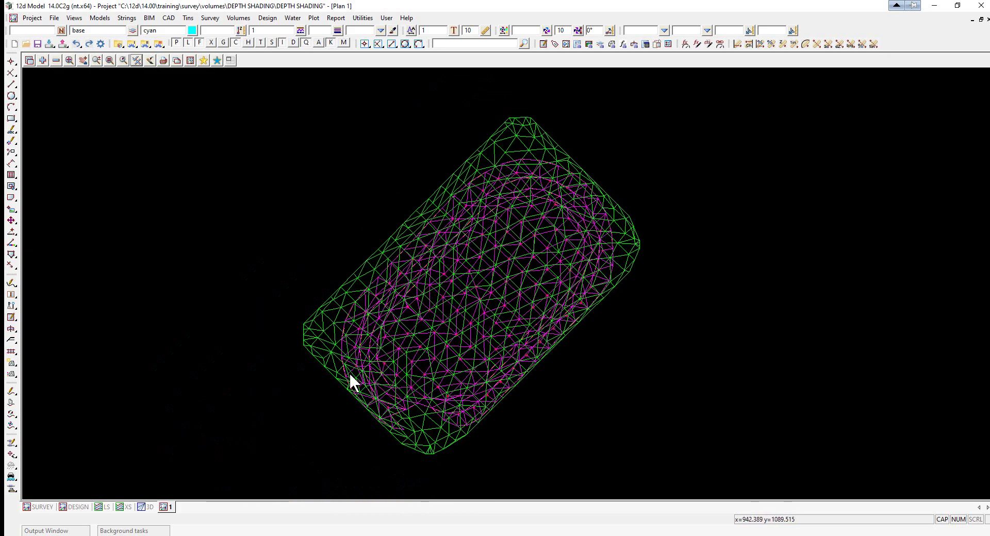
pyautogui.scroll(2, 389, 432)
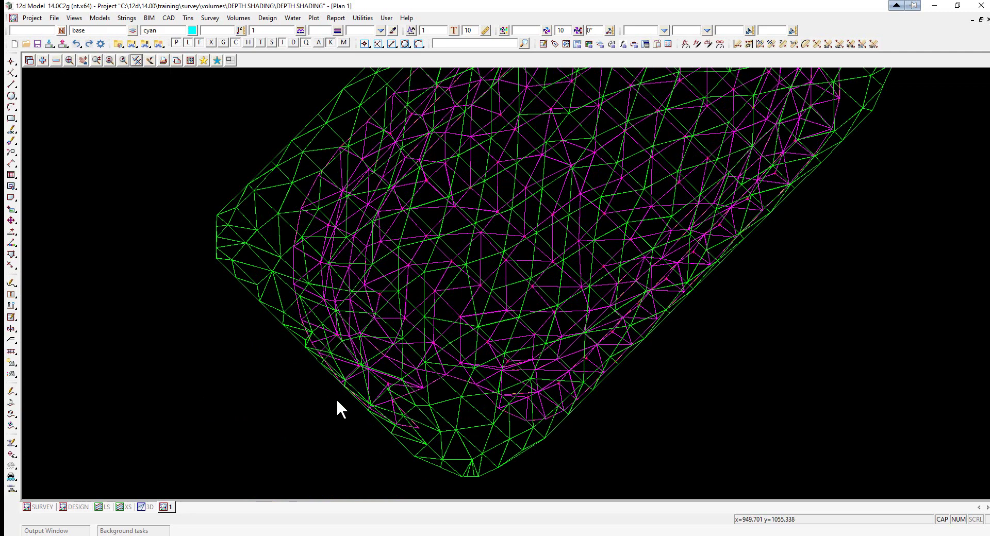
pyautogui.scroll(-2, 337, 402)
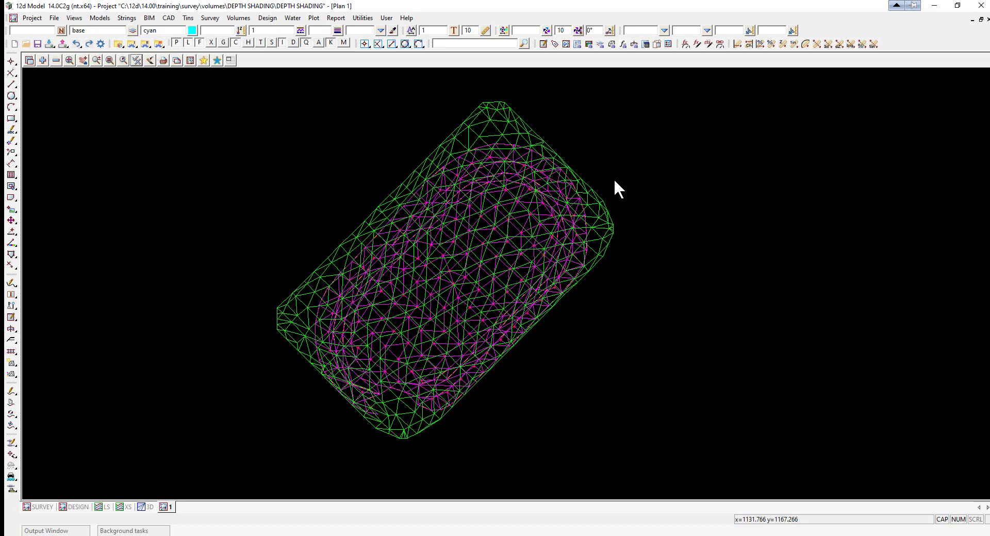
# Set up an exact tin-to-tin volume from original to stripping, reporting to STRIPPING VOLUME.rpt.
pyautogui.click(238, 18)
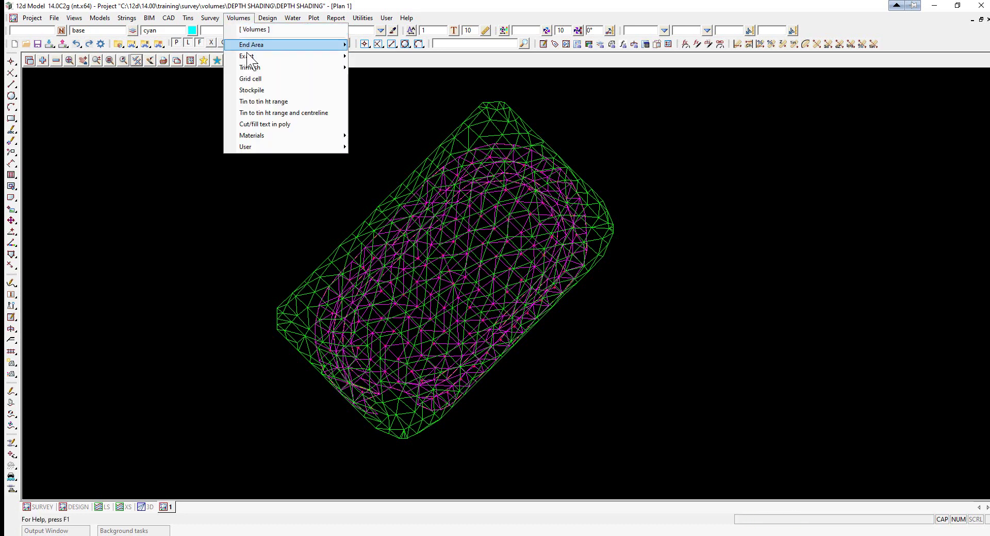
pyautogui.moveTo(251, 56)
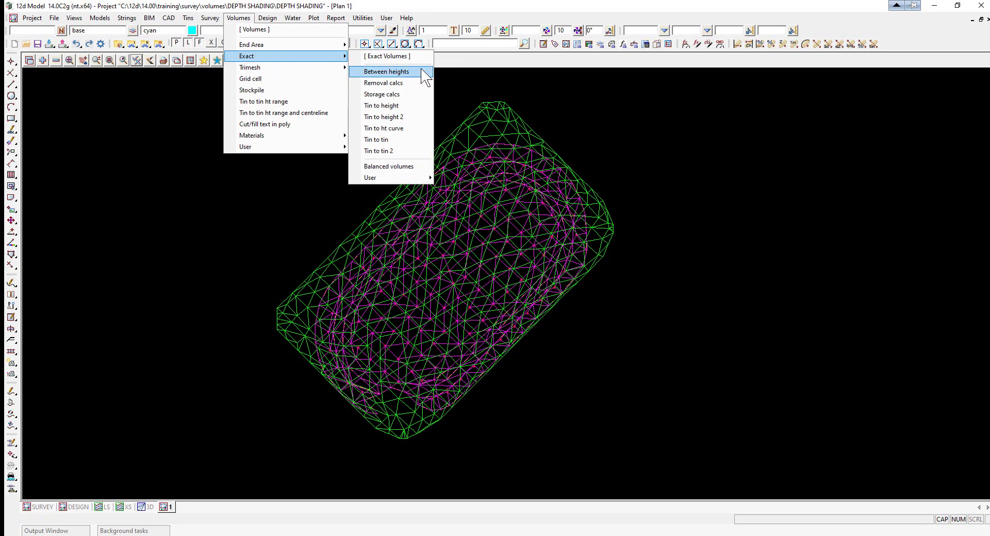
pyautogui.click(381, 140)
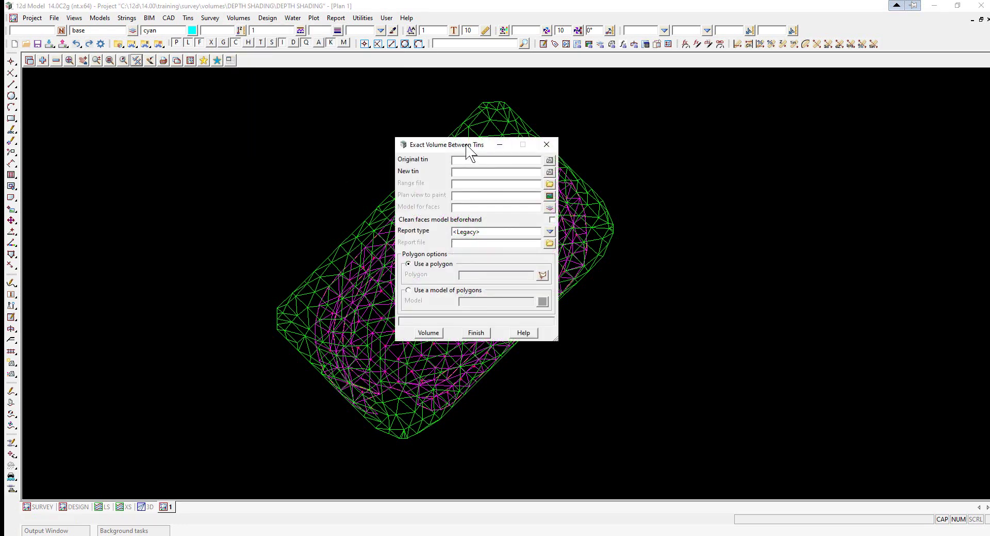
pyautogui.moveTo(466, 145); pyautogui.dragTo(211, 162)
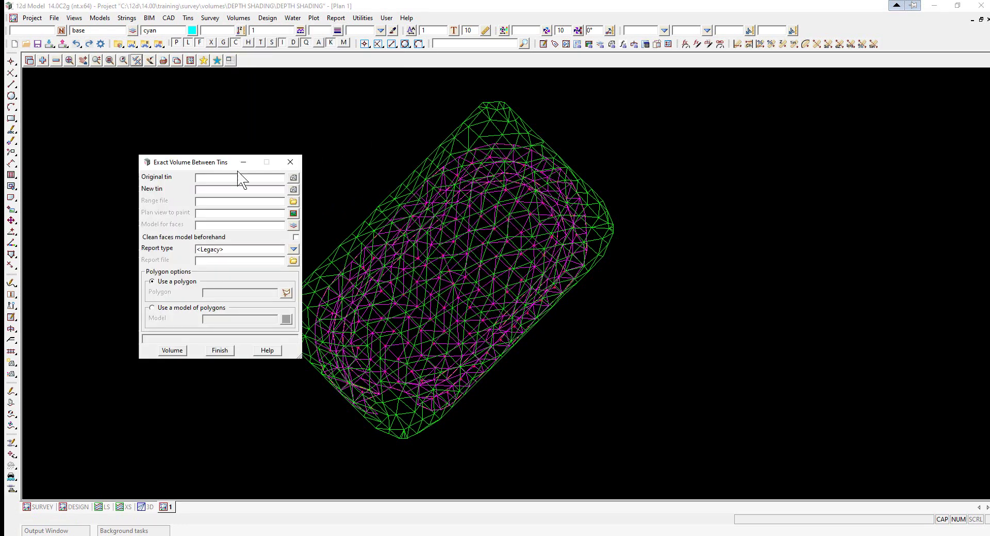
pyautogui.click(292, 177)
pyautogui.click(318, 168)
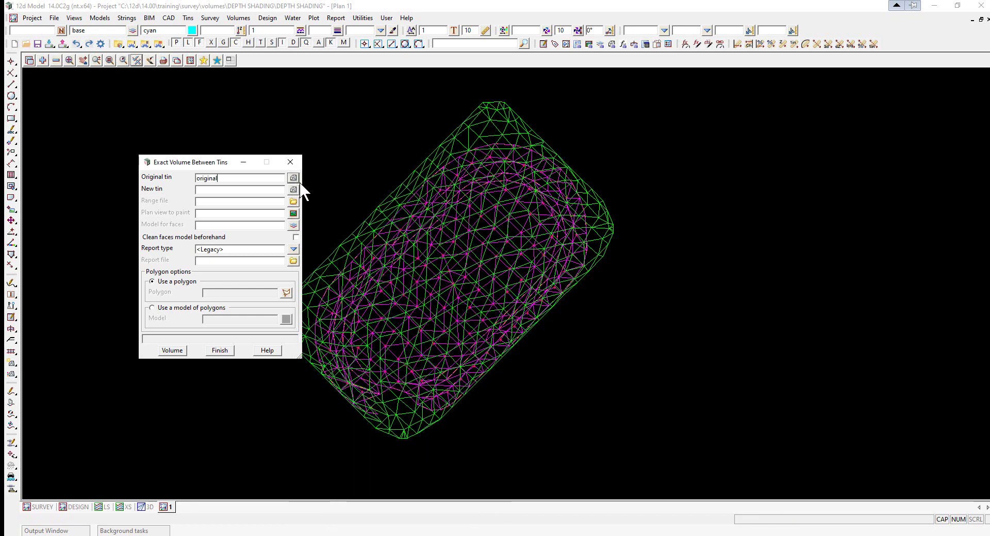
pyautogui.click(293, 191)
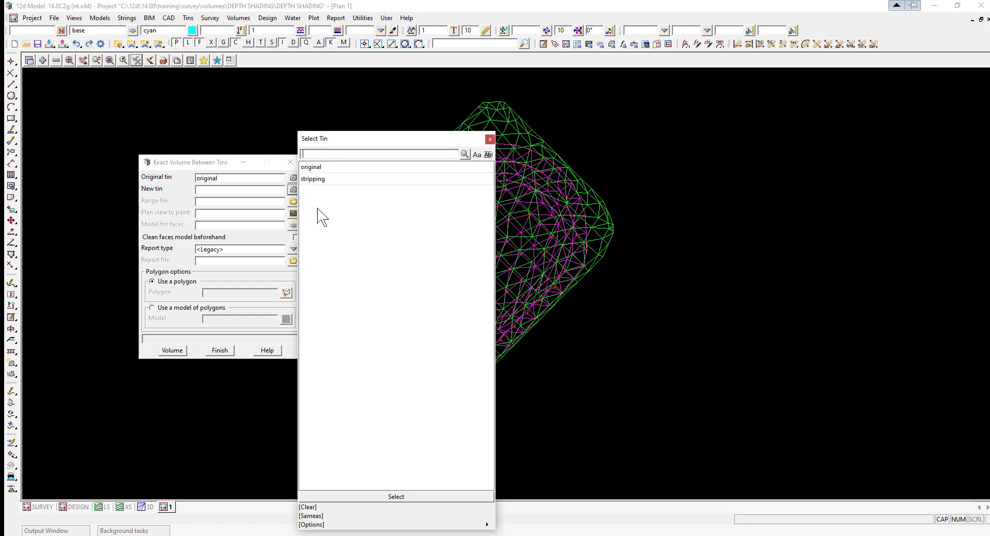
pyautogui.click(320, 180)
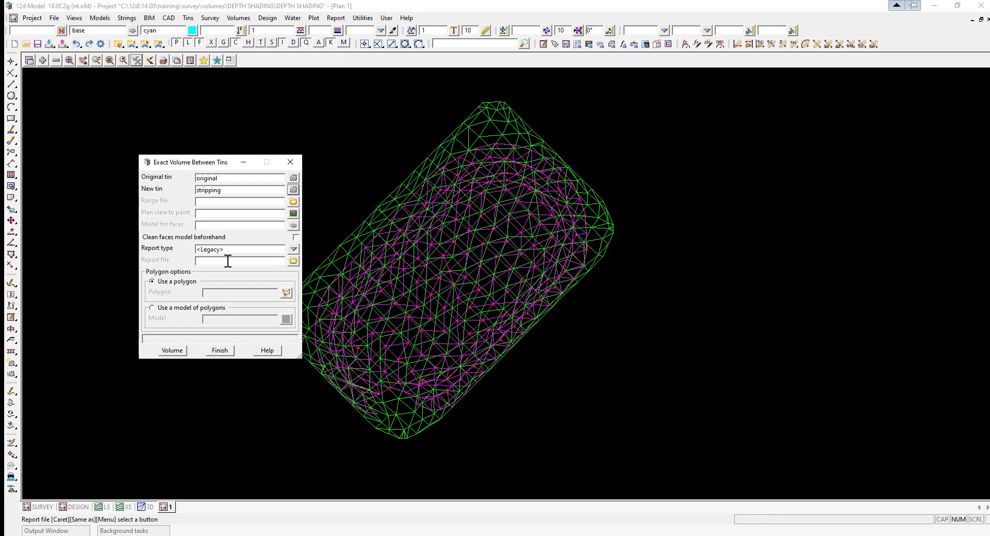
pyautogui.write('SR')
pyautogui.press('Return')
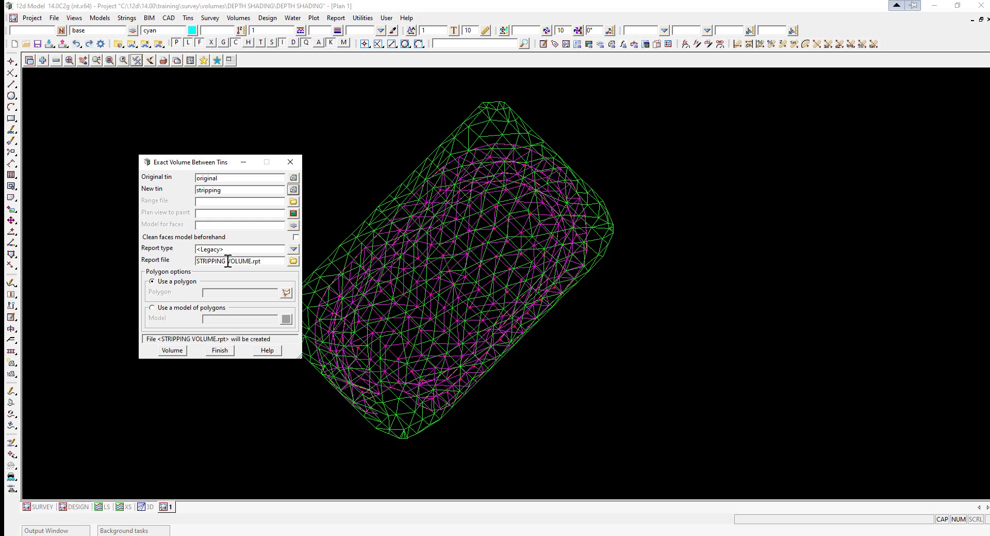
# Use polygon SF CG as the boundary and run the volume calculation.
pyautogui.click(286, 293)
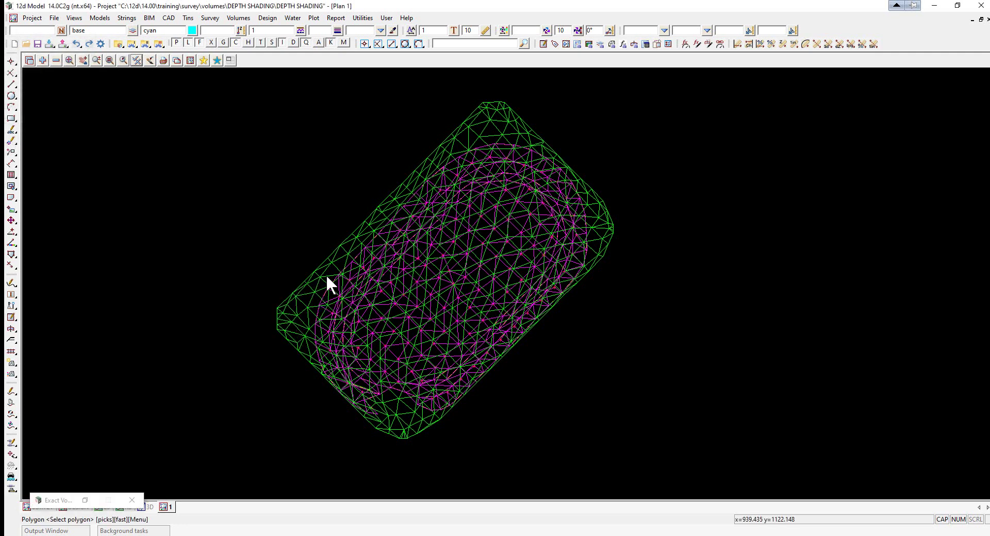
pyautogui.click(357, 256)
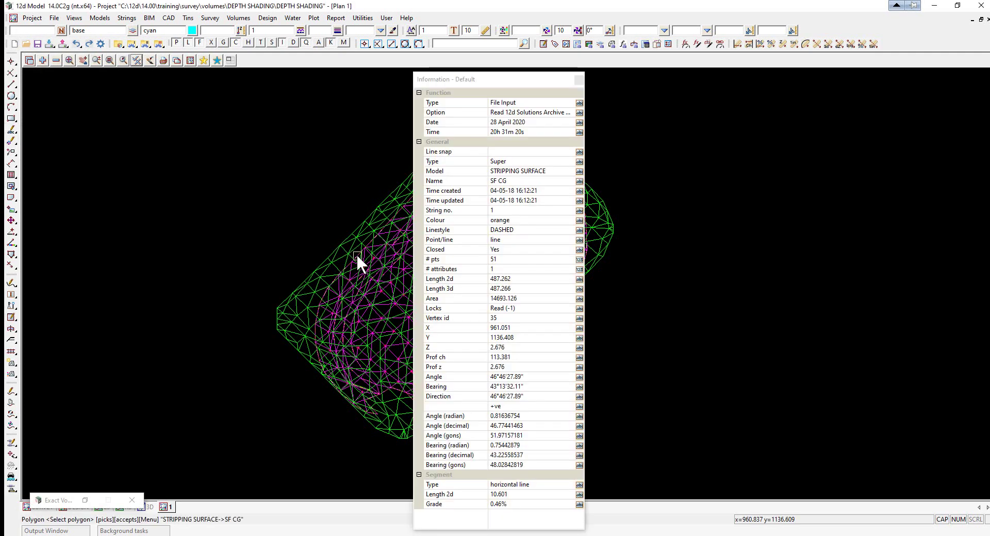
pyautogui.middleClick(356, 253)
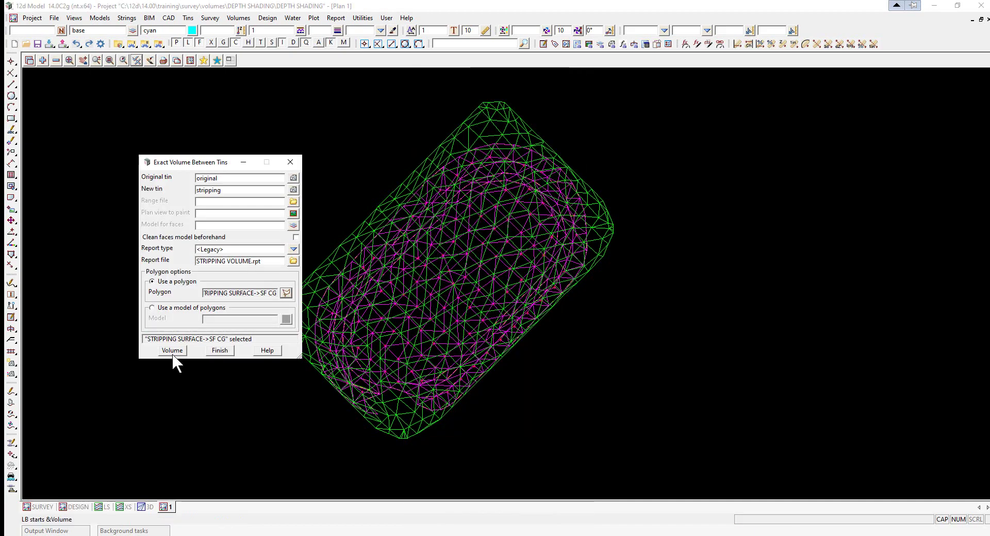
pyautogui.click(171, 351)
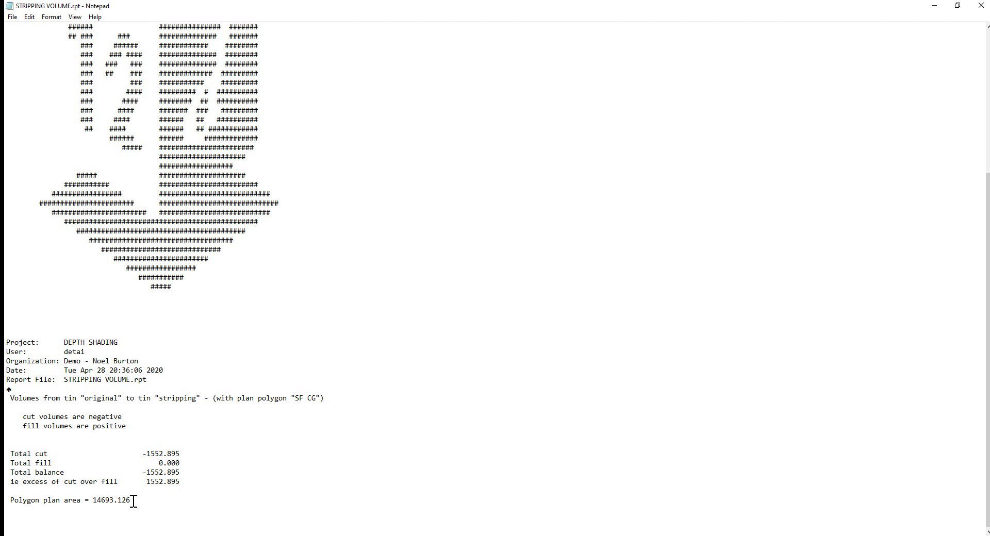
# Close the stripping volume report and finish the Exact Volume Between Tins calculation.
pyautogui.click(980, 5)
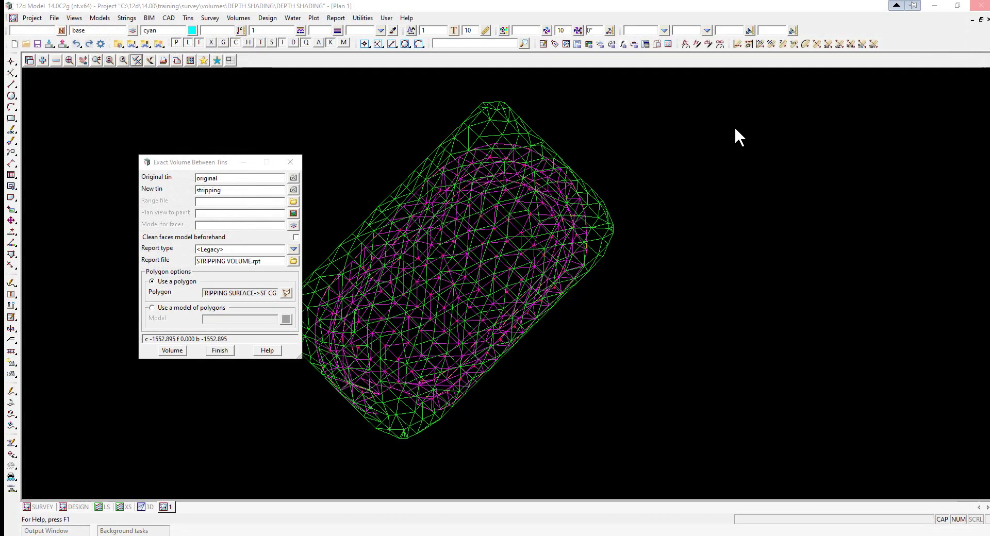
pyautogui.click(220, 350)
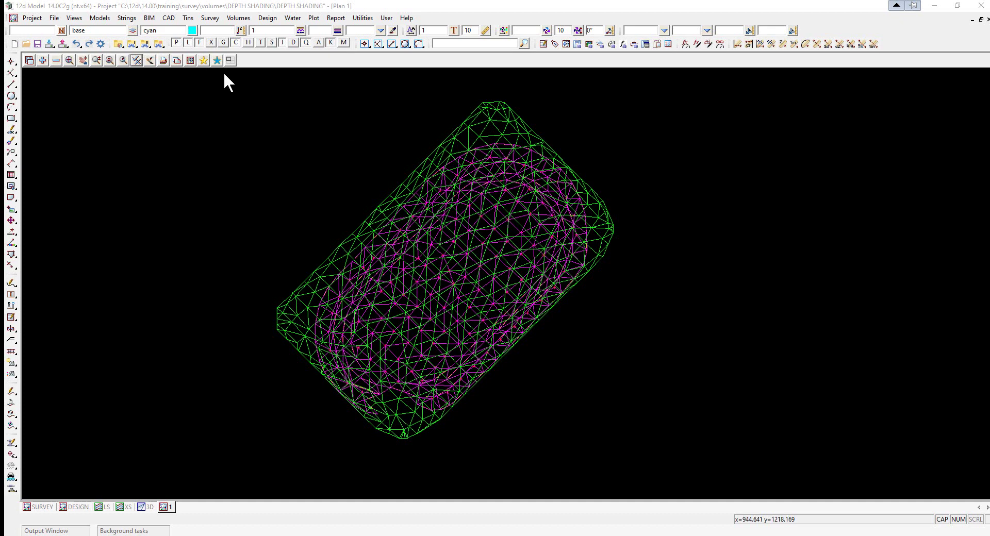
# Start Colour Depth Range for Tins with original as the original tin and stripping as the new tin.
pyautogui.click(188, 17)
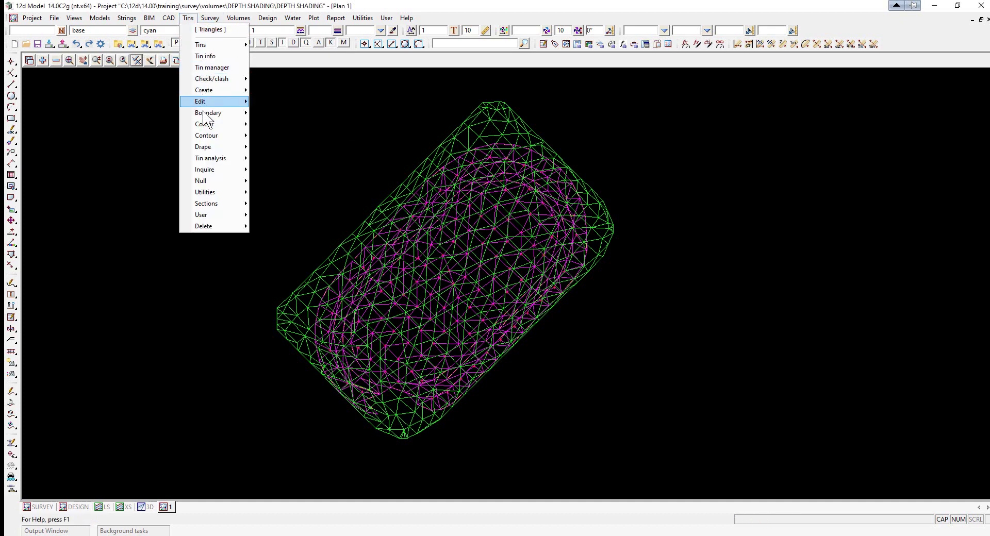
pyautogui.moveTo(211, 124)
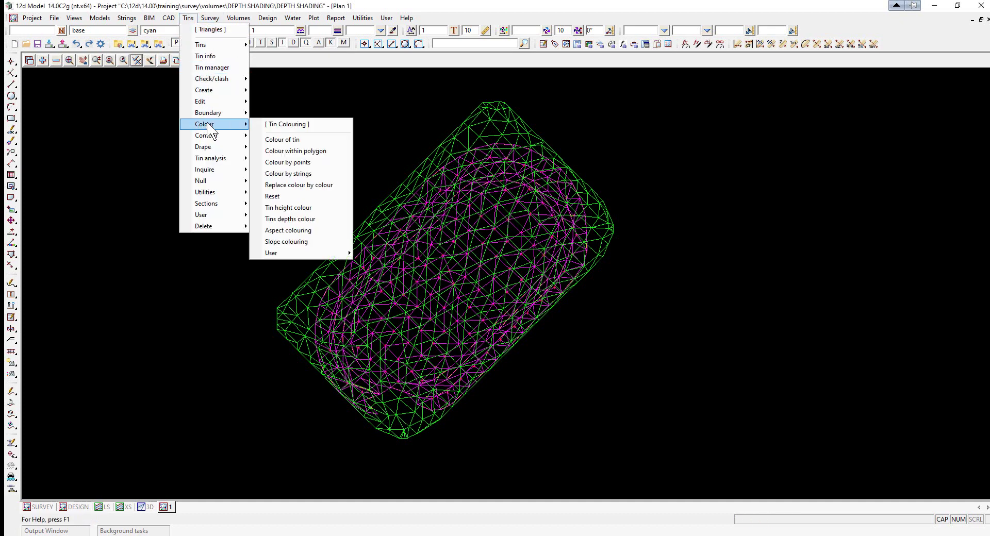
pyautogui.click(313, 219)
pyautogui.moveTo(374, 230); pyautogui.dragTo(669, 142)
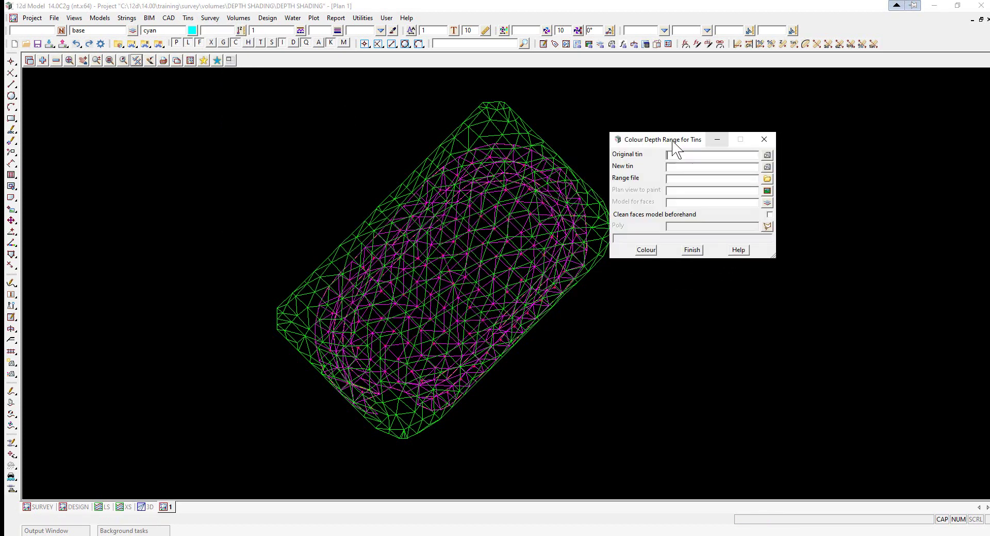
pyautogui.click(767, 154)
pyautogui.click(787, 168)
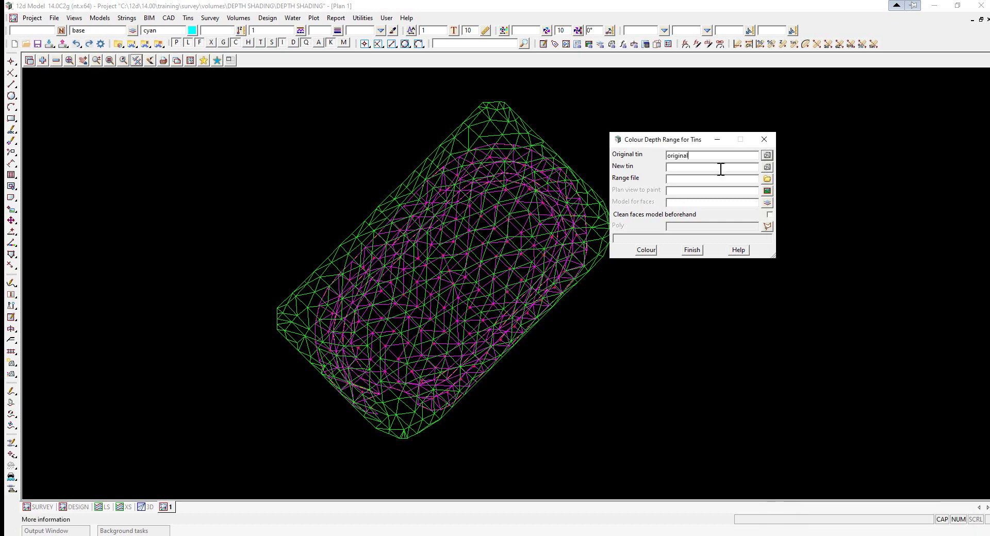
pyautogui.click(767, 167)
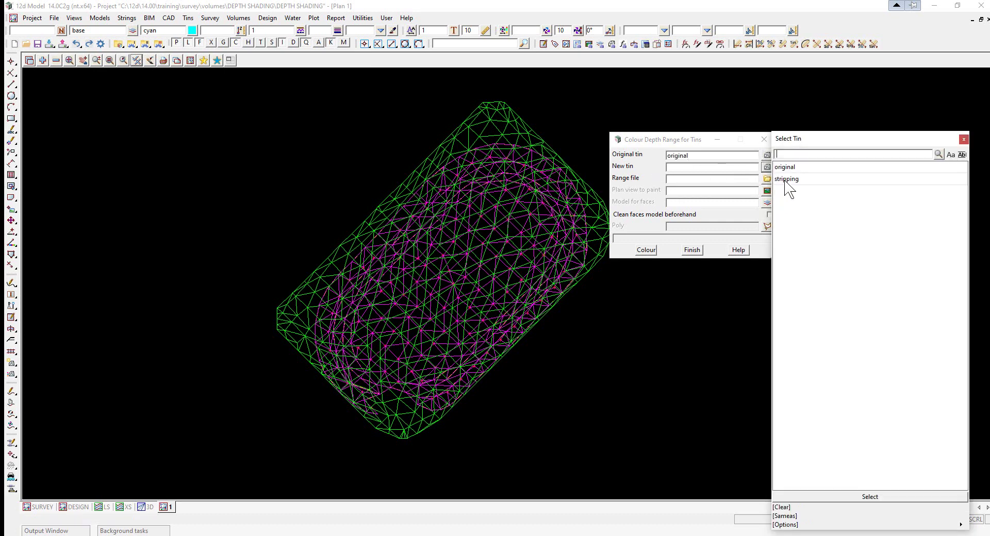
pyautogui.click(784, 178)
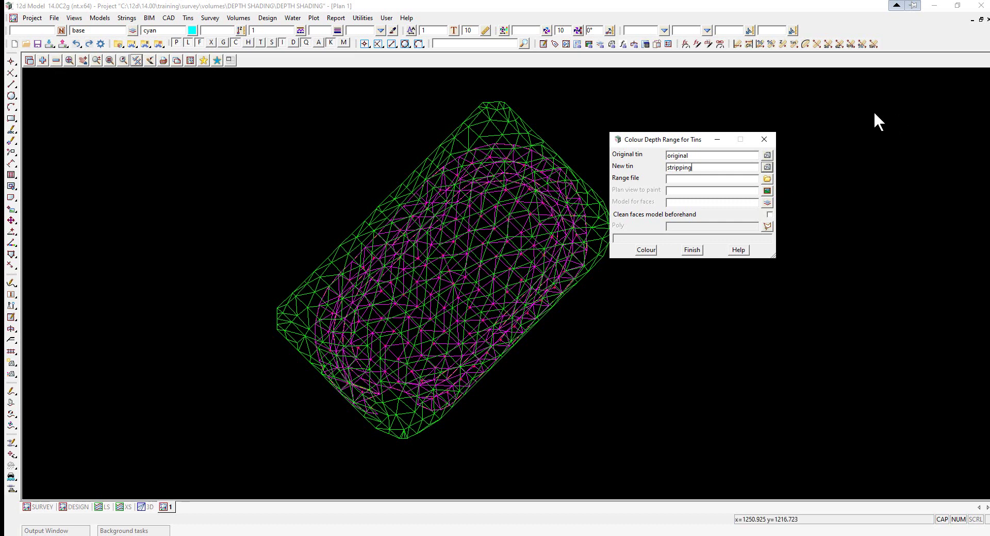
# Choose DEPTH SHADING.DRF from the volumes folder as the range file.
pyautogui.click(767, 179)
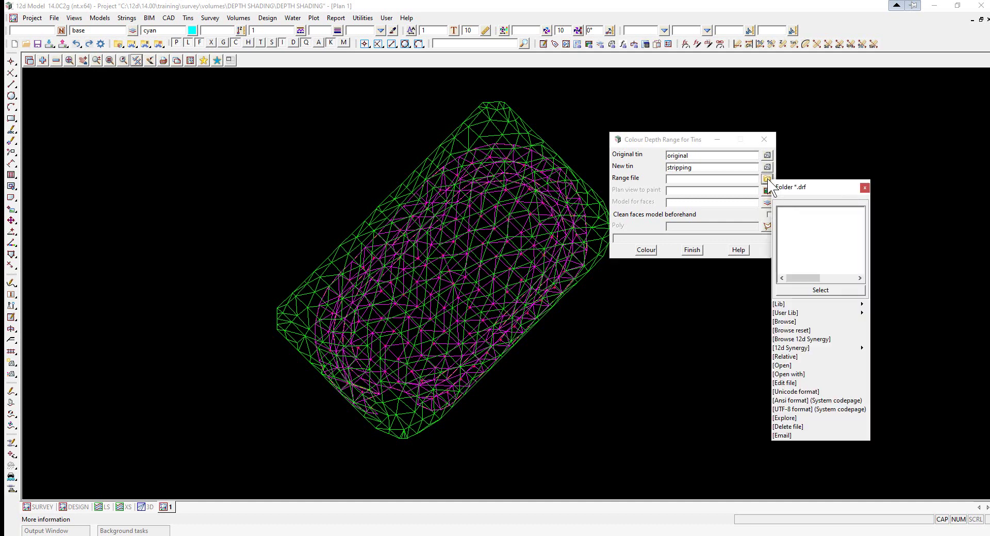
pyautogui.click(786, 321)
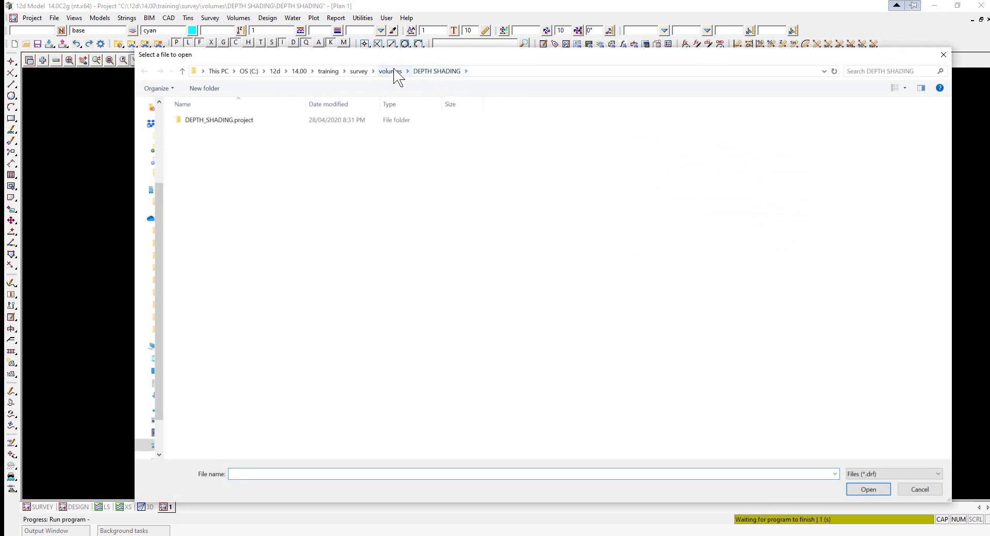
pyautogui.click(391, 71)
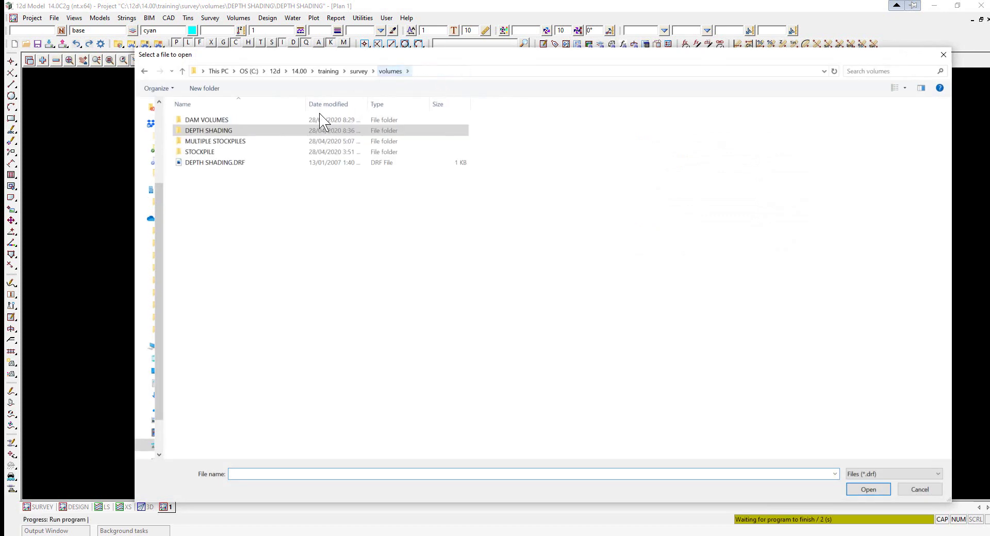
pyautogui.doubleClick(206, 162)
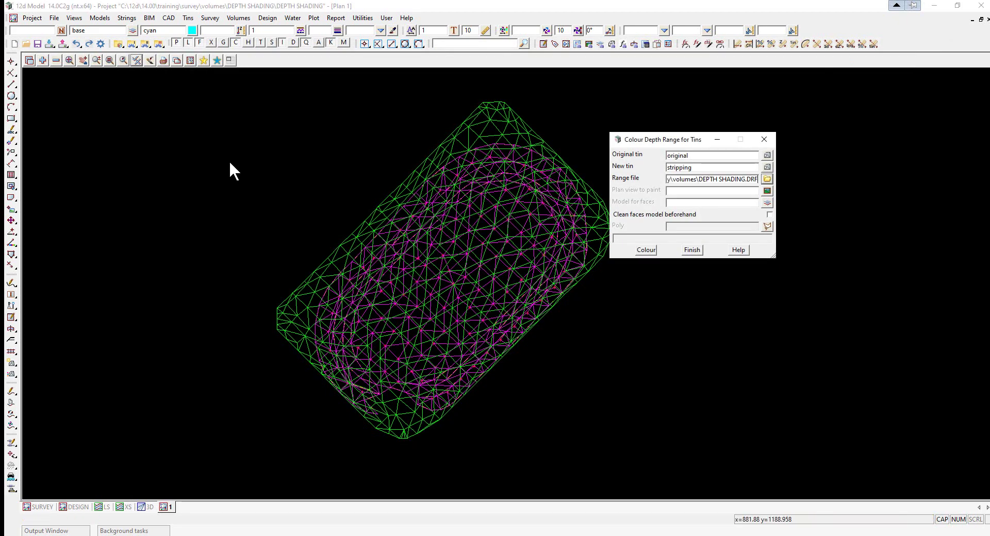
pyautogui.click(767, 179)
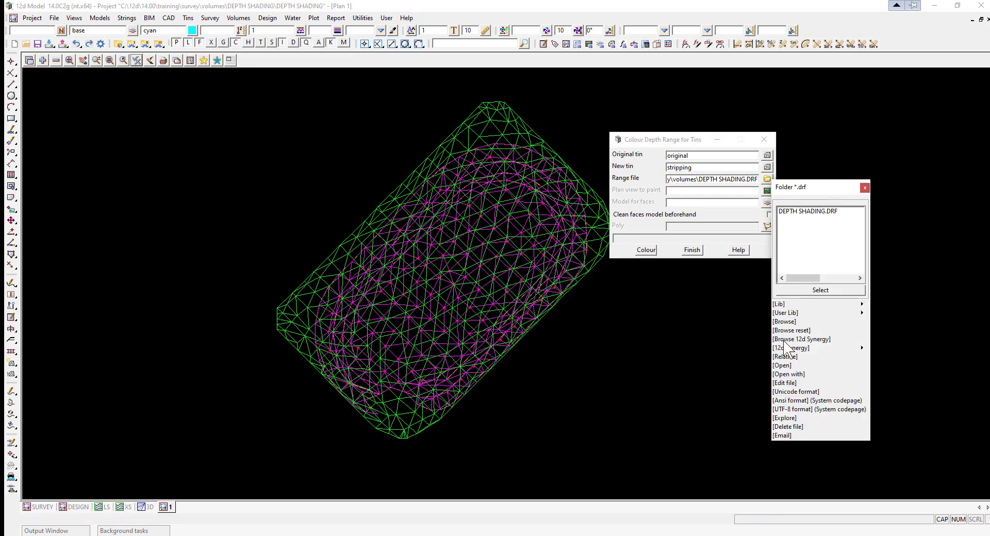
pyautogui.click(784, 366)
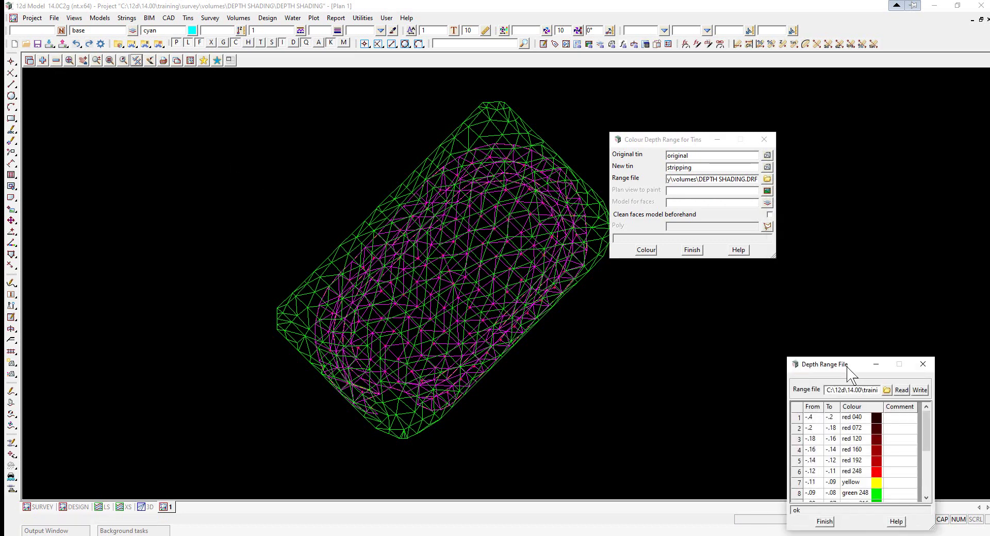
pyautogui.moveTo(851, 366); pyautogui.dragTo(702, 66)
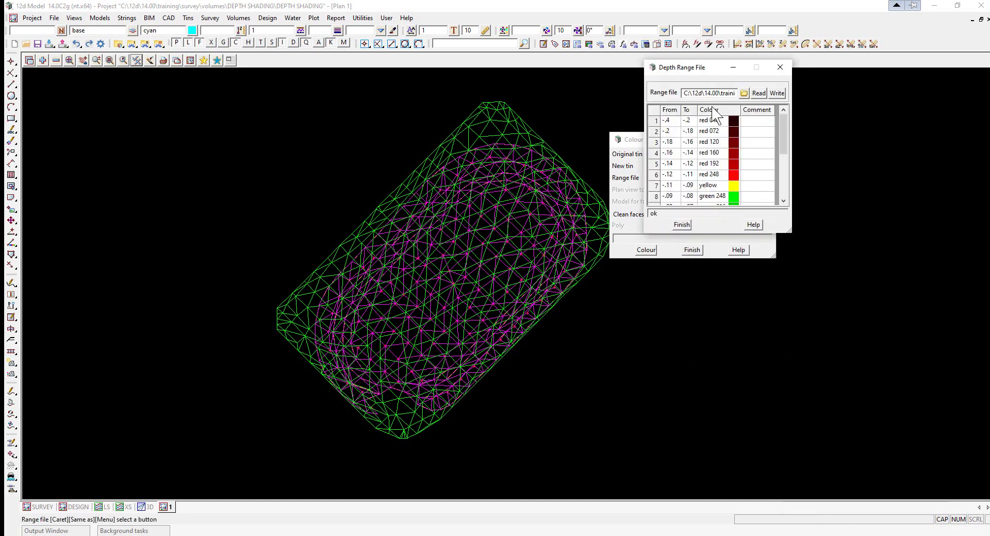
pyautogui.moveTo(789, 234); pyautogui.dragTo(861, 451)
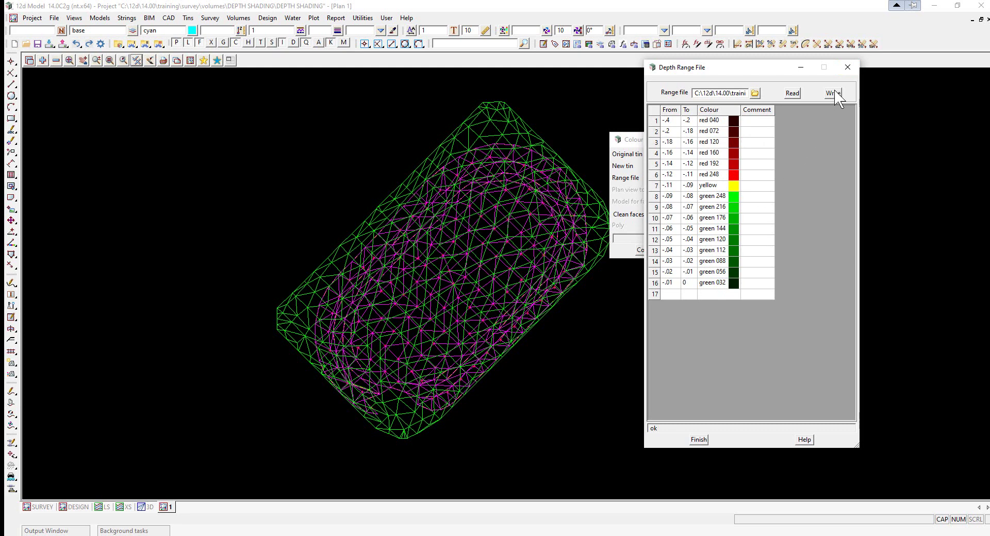
# Close the depth range table and paint into plan view 1 with faces model DEPTH FACES.
pyautogui.click(849, 67)
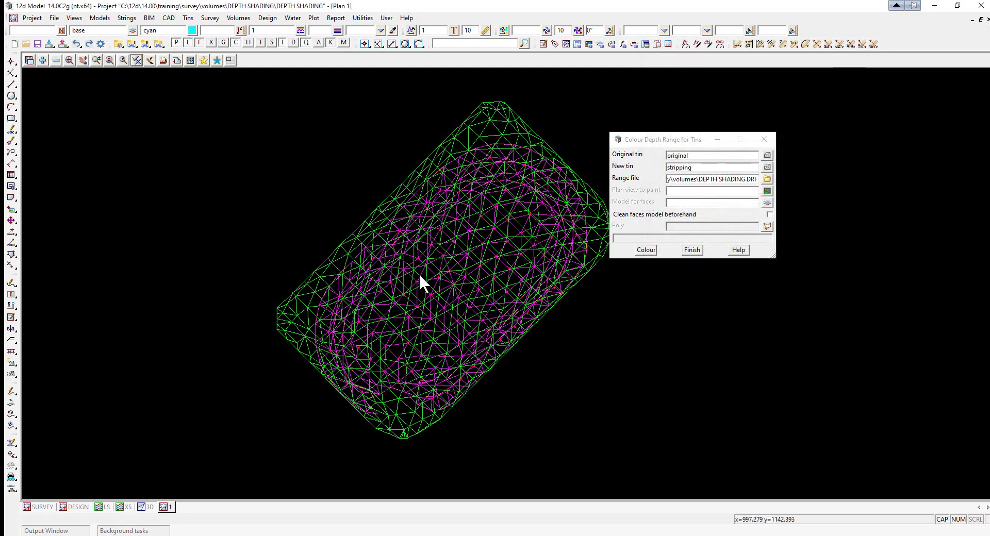
pyautogui.click(767, 191)
pyautogui.click(777, 230)
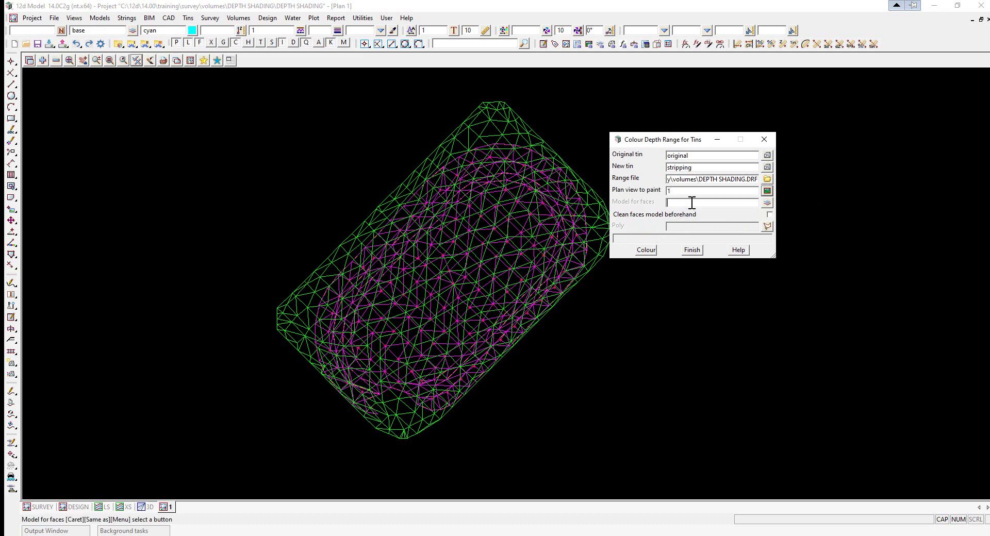
pyautogui.write('DEPTH FACES')
# Use the SF CG polygon as the boundary and run the depth colouring.
pyautogui.click(767, 226)
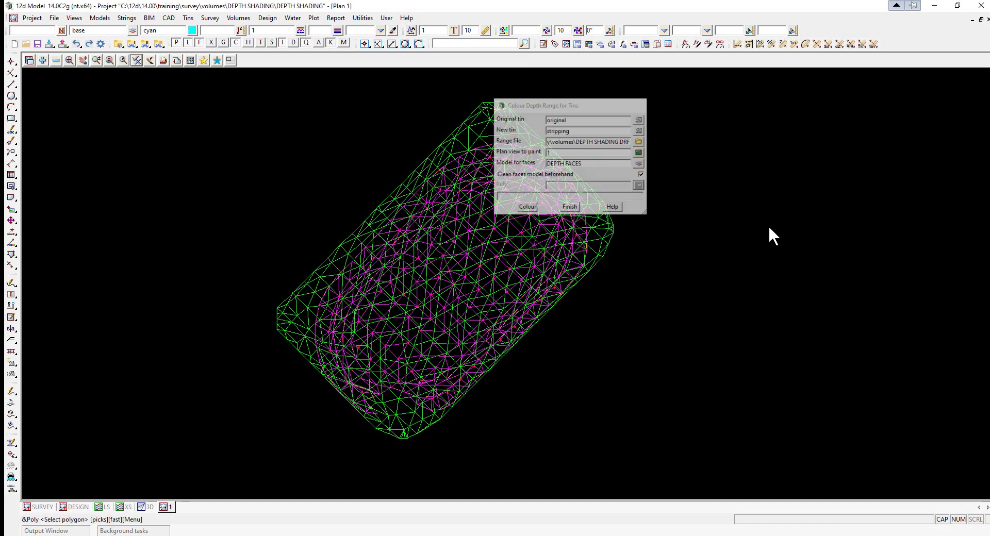
pyautogui.click(587, 222)
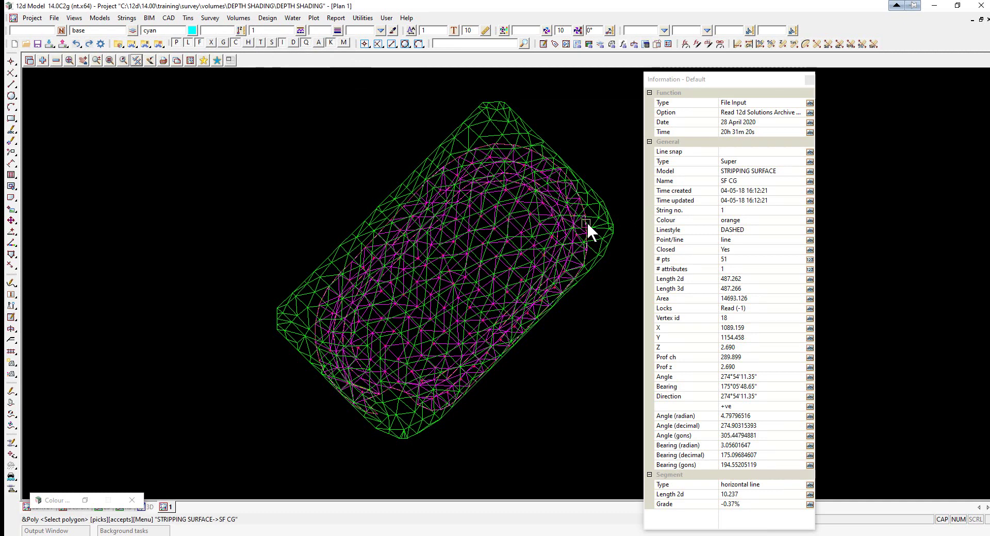
pyautogui.middleClick(587, 222)
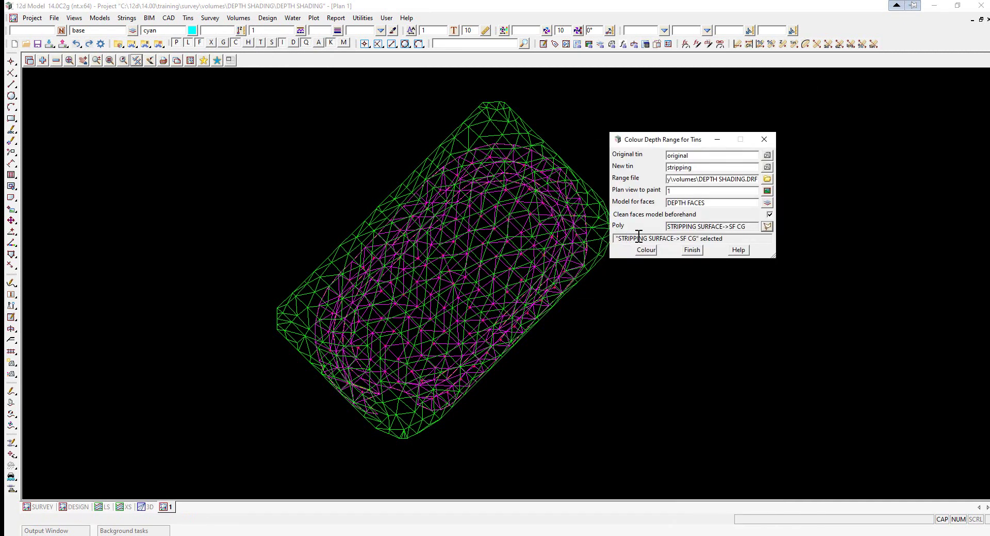
pyautogui.click(647, 250)
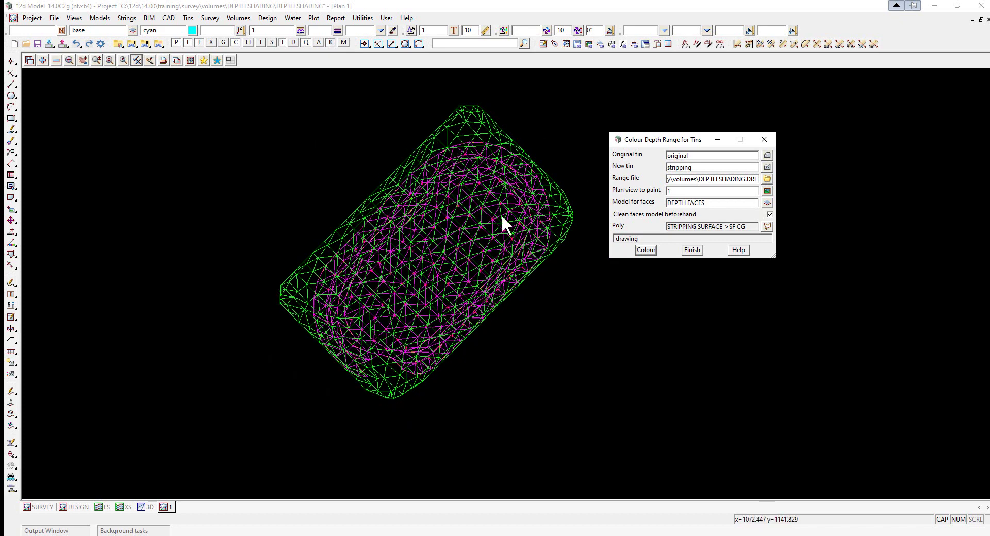
# Add the DEPTH FACES model to view 1 to show red, yellow and green shading, then finish colouring.
pyautogui.click(42, 60)
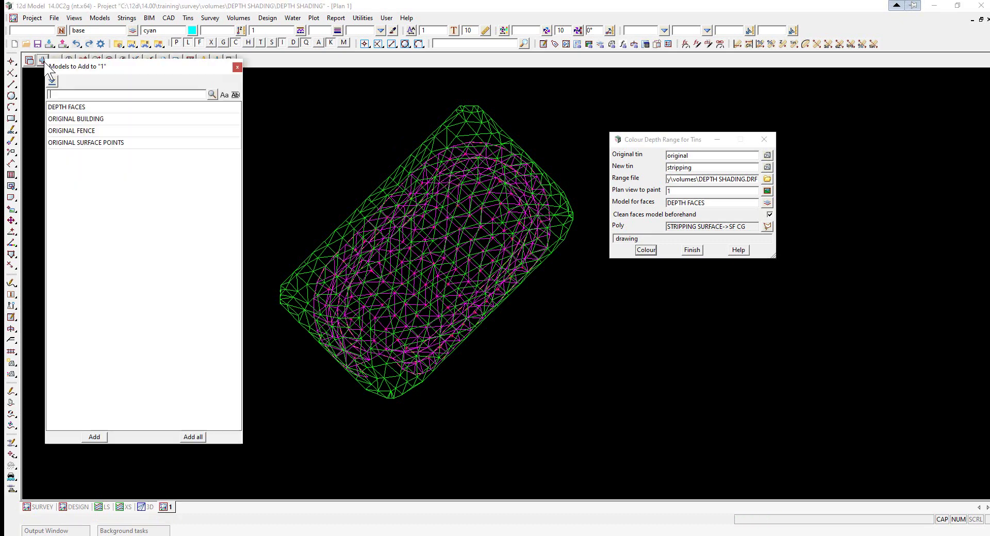
pyautogui.doubleClick(64, 107)
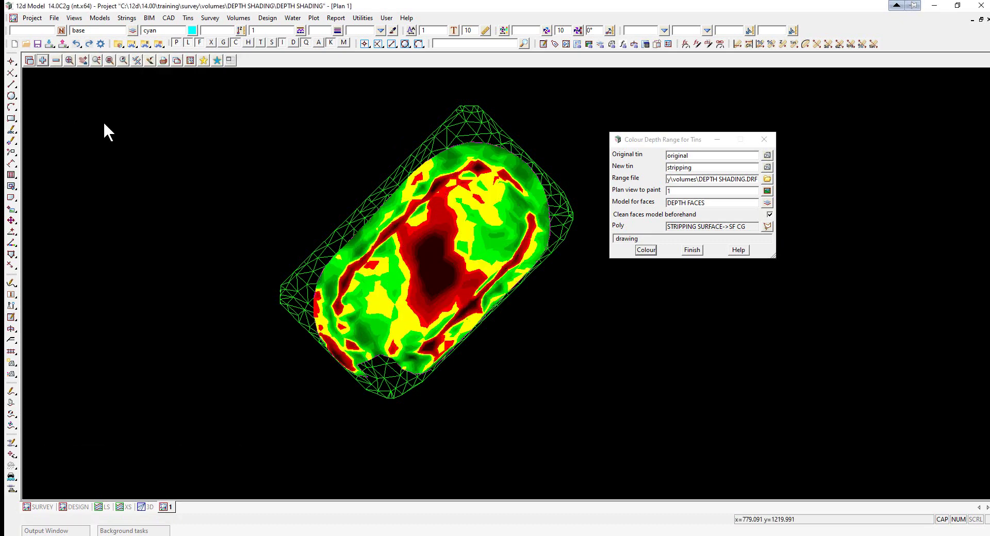
pyautogui.scroll(2, 439, 202)
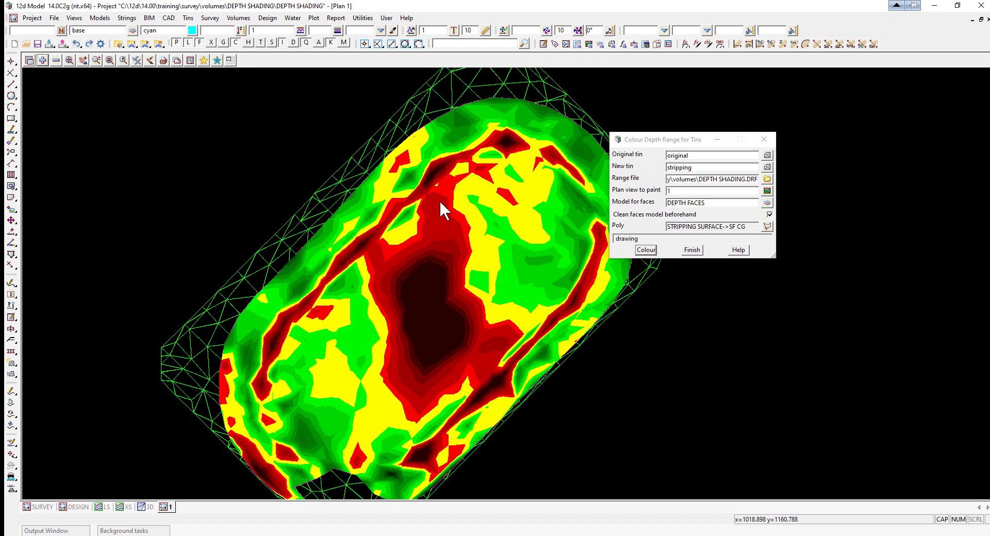
pyautogui.moveTo(635, 139); pyautogui.dragTo(835, 135)
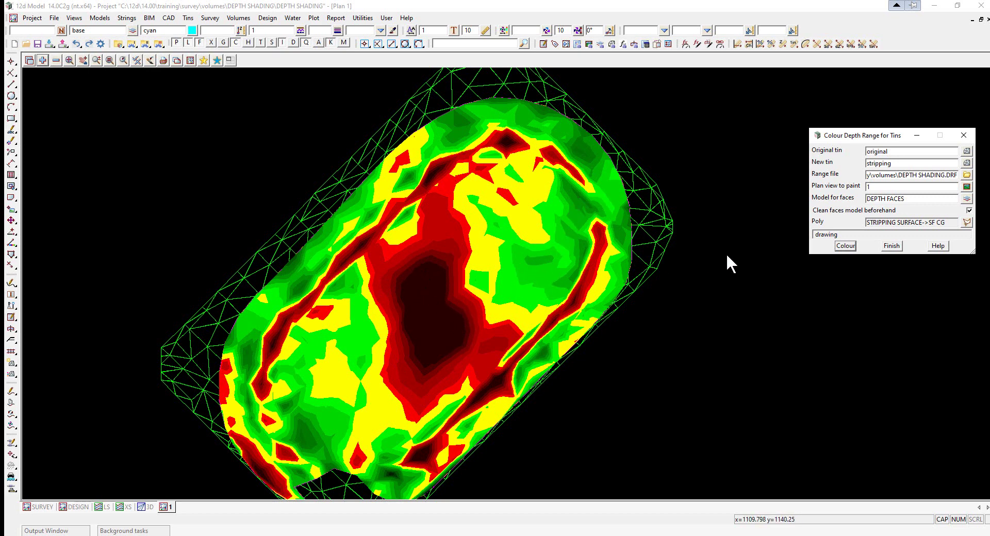
pyautogui.click(891, 246)
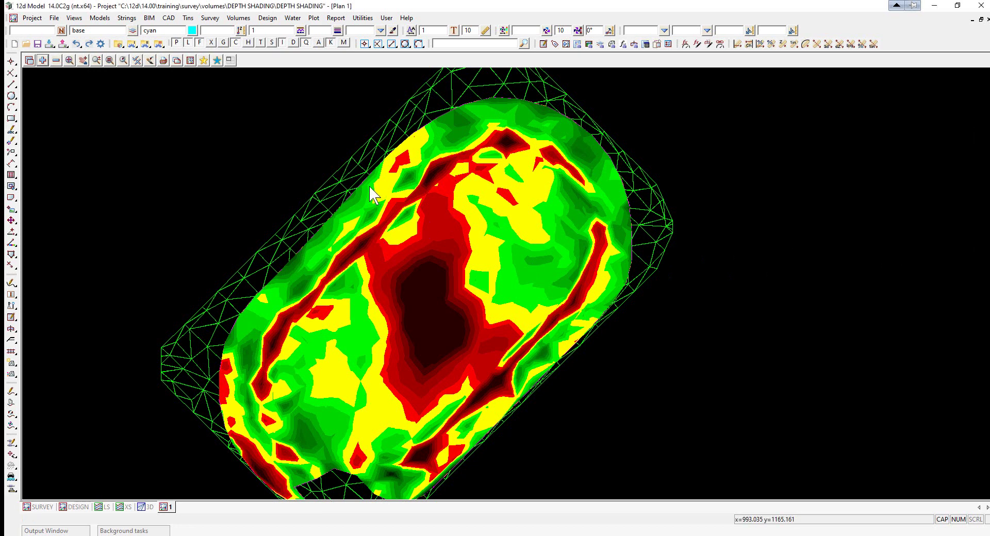
pyautogui.scroll(-1, 370, 193)
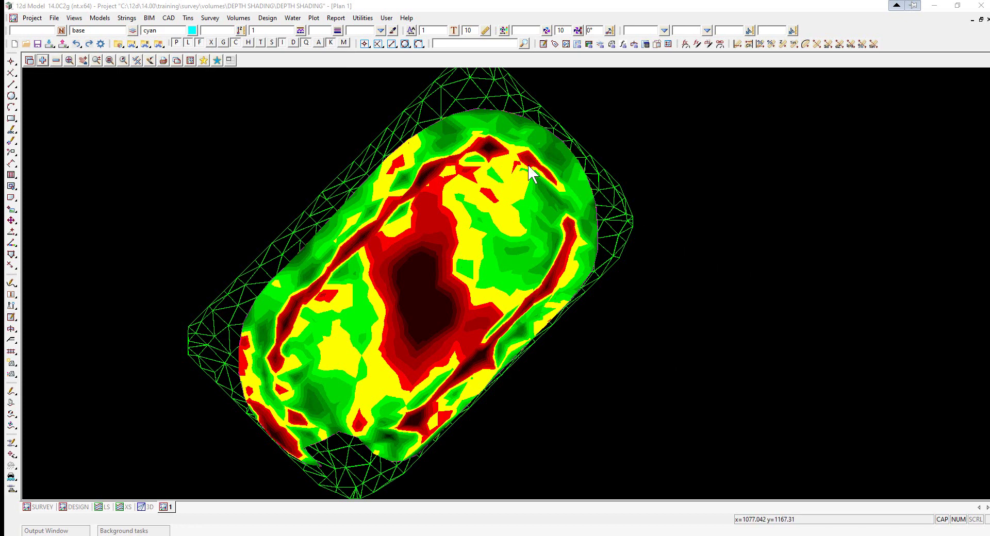
# Start Range File Tabulation with the range type set to Depth.
pyautogui.click(169, 18)
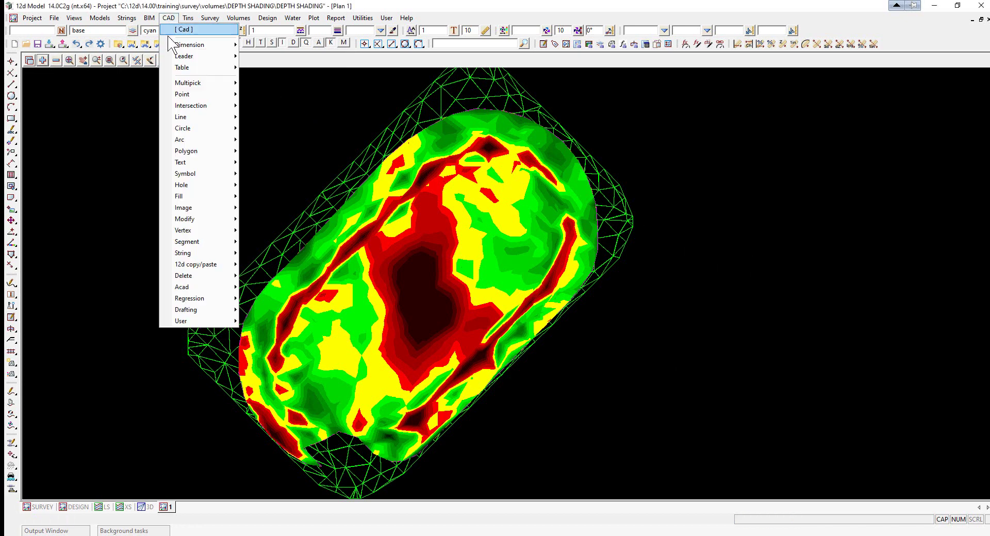
pyautogui.moveTo(221, 310)
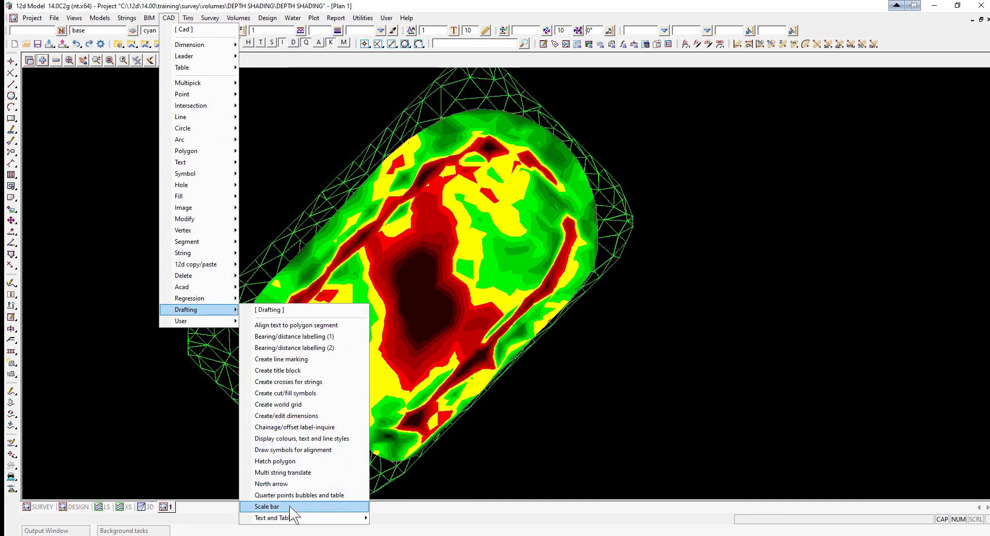
pyautogui.moveTo(298, 519)
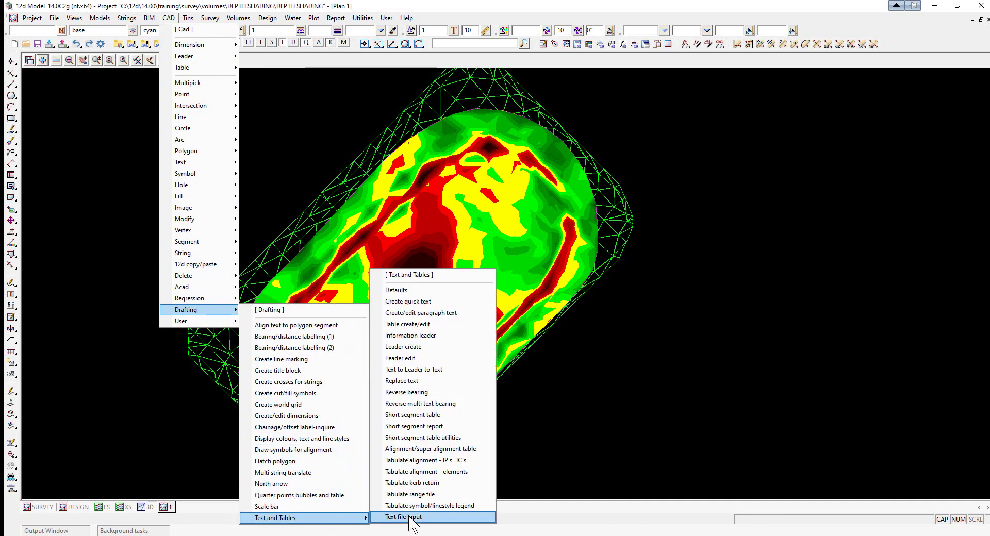
pyautogui.click(424, 496)
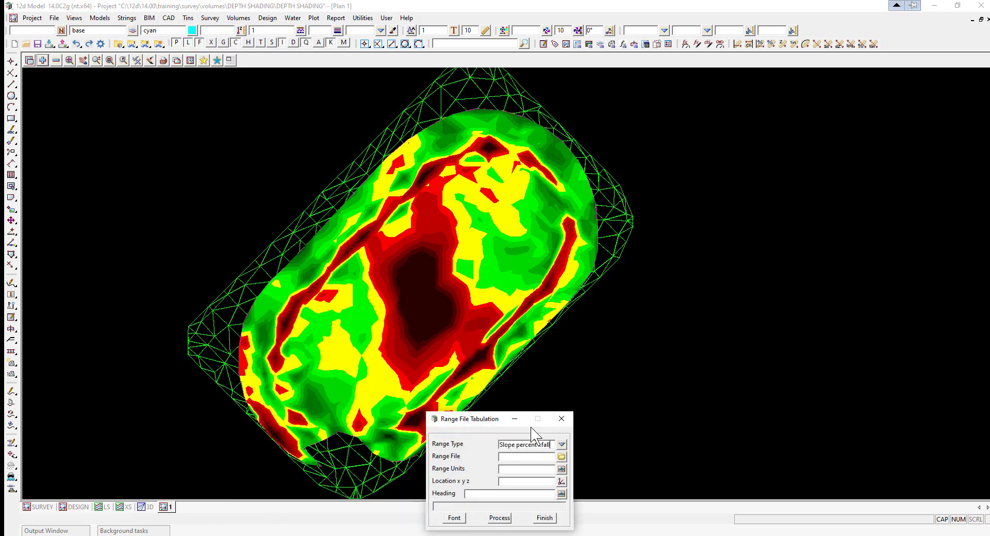
pyautogui.moveTo(448, 420); pyautogui.dragTo(668, 108)
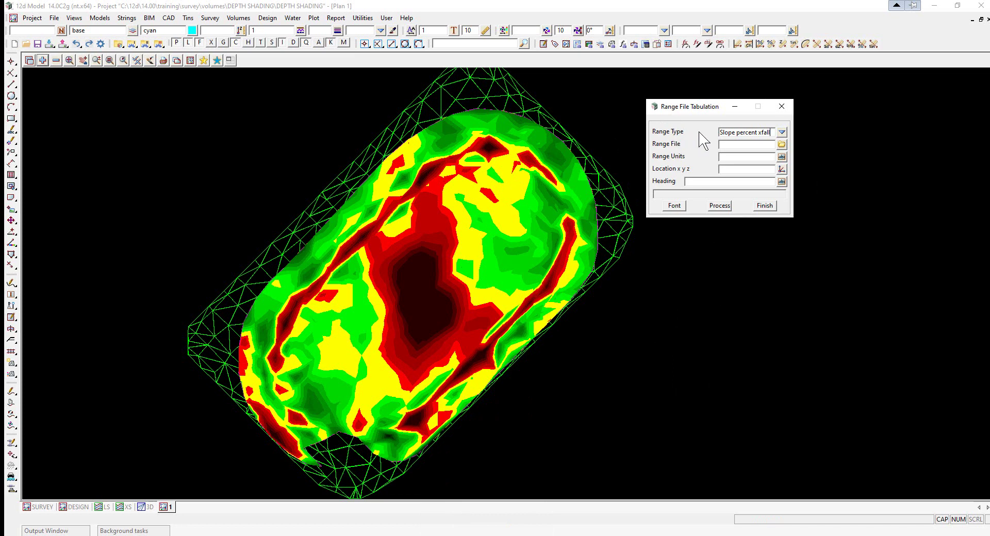
pyautogui.click(782, 133)
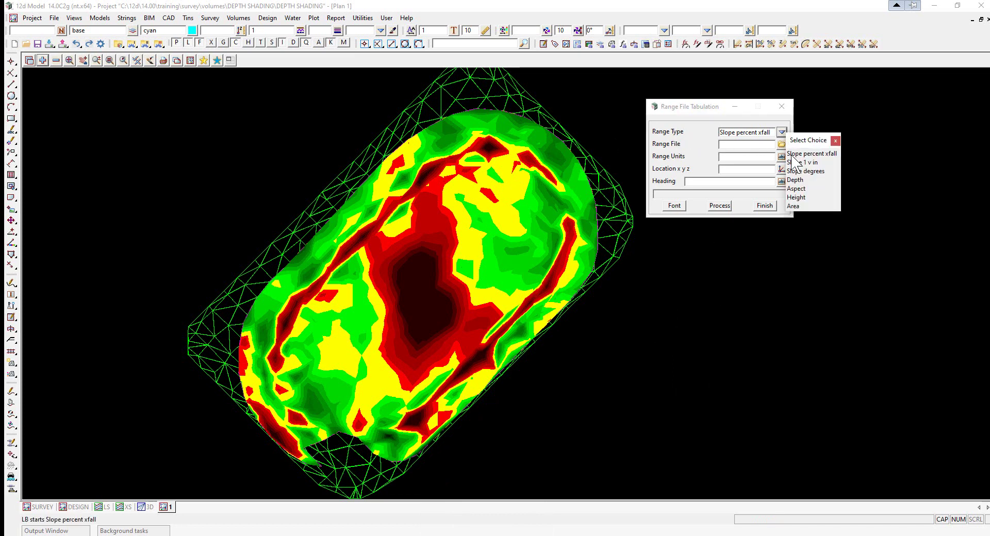
pyautogui.click(795, 180)
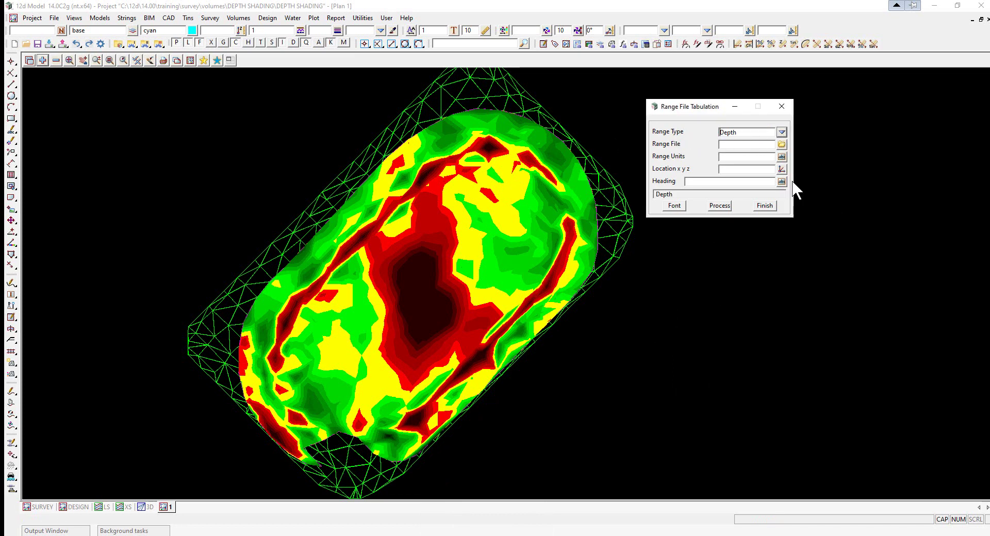
# Use DEPTH SHADING.DRF from the volumes folder as the range file, with units in metres.
pyautogui.click(782, 145)
pyautogui.click(799, 288)
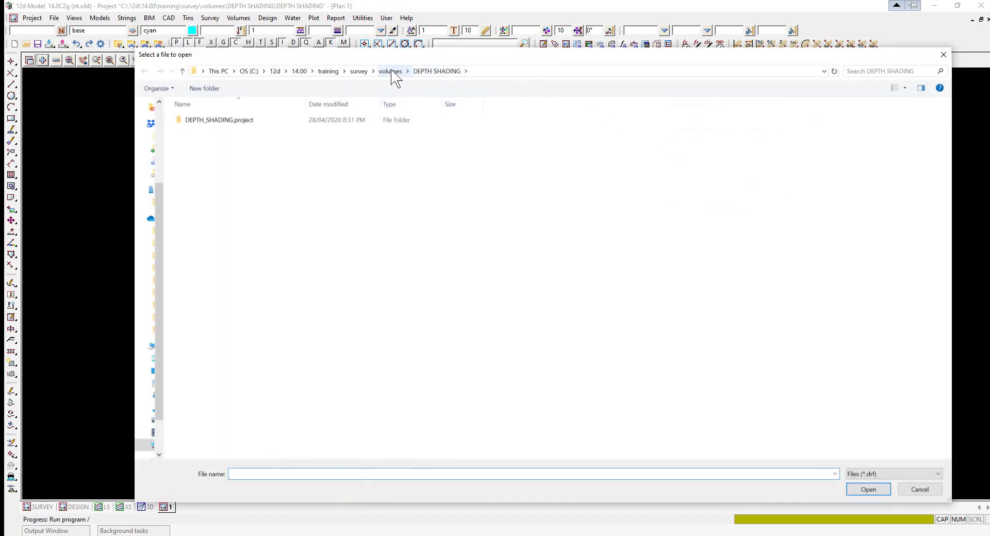
pyautogui.click(390, 71)
pyautogui.click(224, 163)
pyautogui.doubleClick(222, 164)
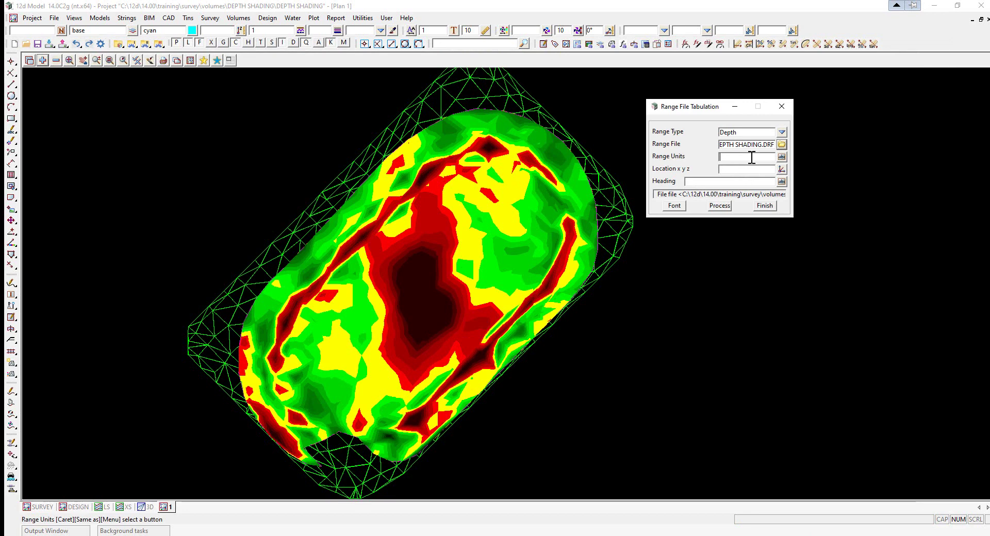
pyautogui.write('metres')
pyautogui.press('Return')
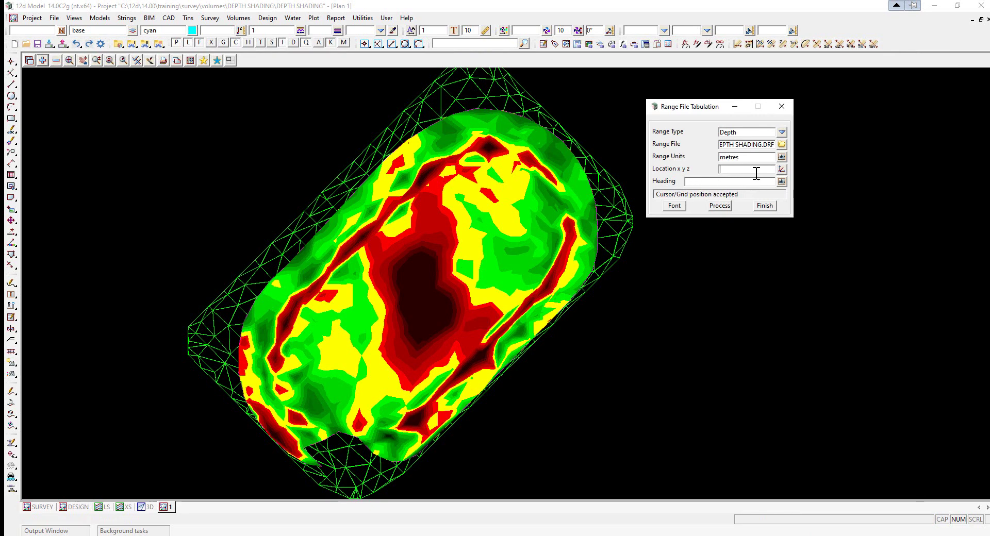
# Place the table at a picked point beside the tin and head it STRIPPING DEPTHS.
pyautogui.click(781, 170)
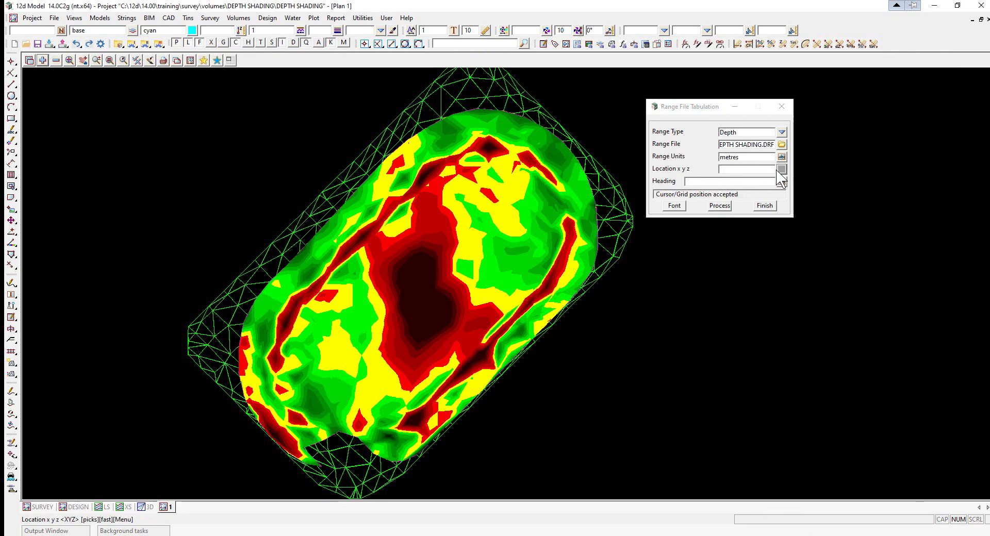
pyautogui.click(674, 238)
pyautogui.middleClick(674, 239)
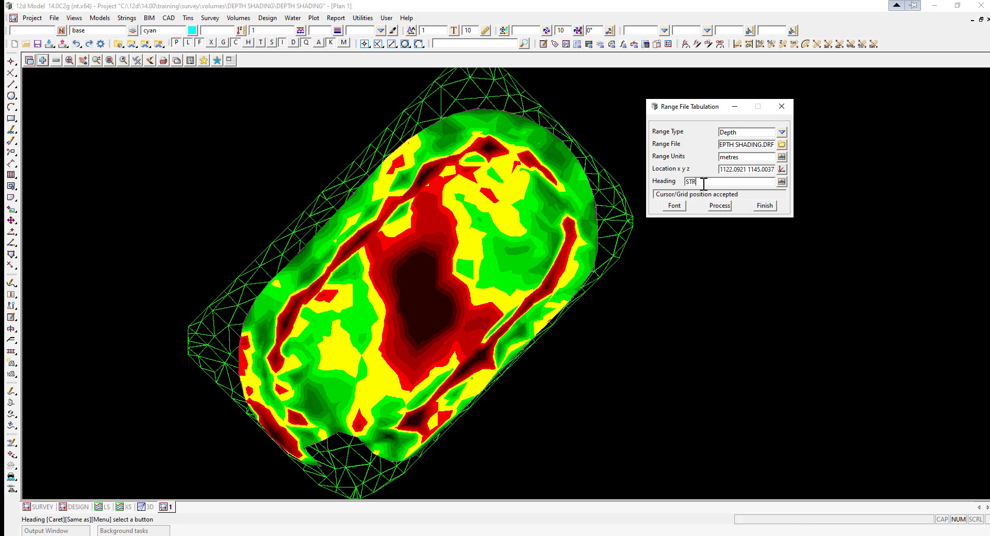
pyautogui.click(703, 184)
pyautogui.write('STRIPPING DEPTHS')
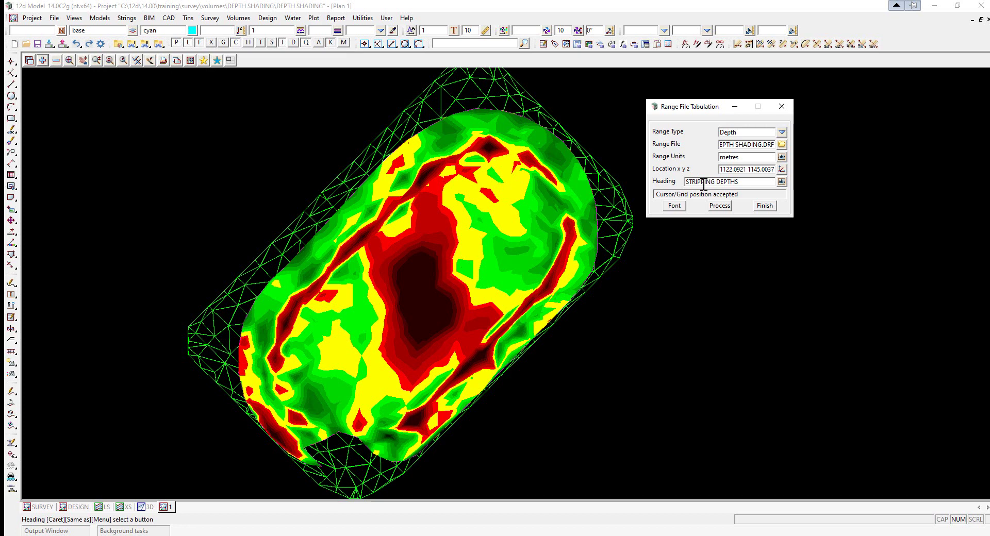
# Set the table text to model txt depth table, red, size 2, Arial style.
pyautogui.click(679, 207)
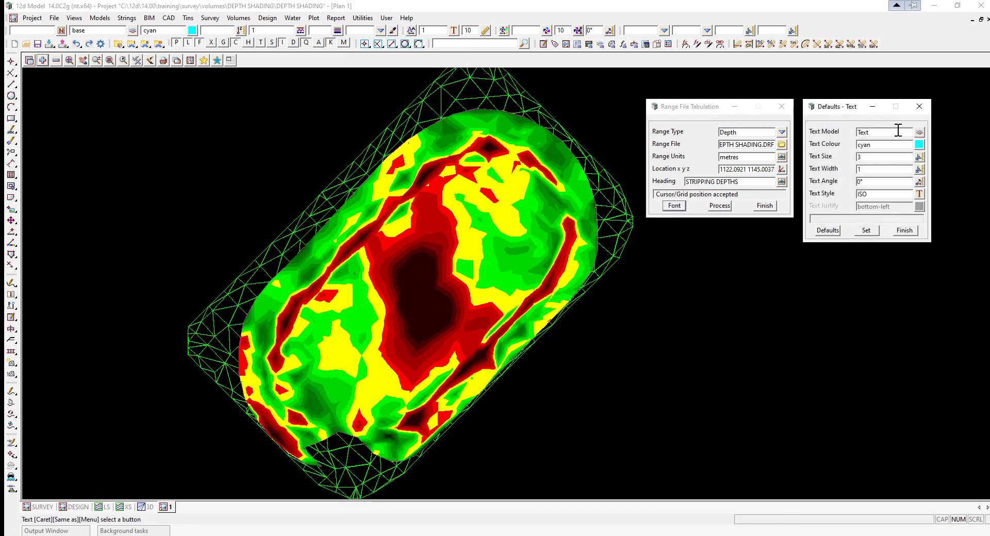
pyautogui.moveTo(857, 109); pyautogui.dragTo(714, 295)
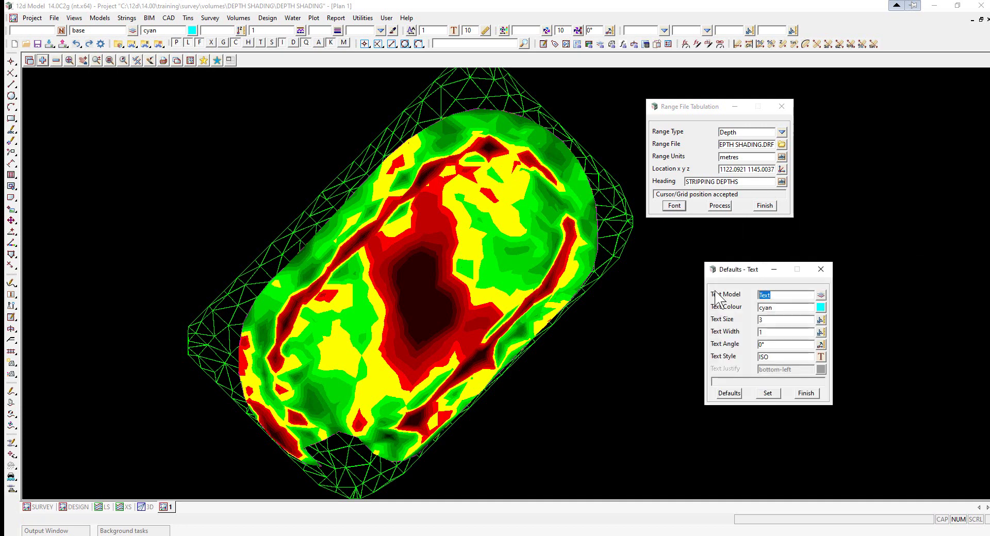
pyautogui.write('txt depth table')
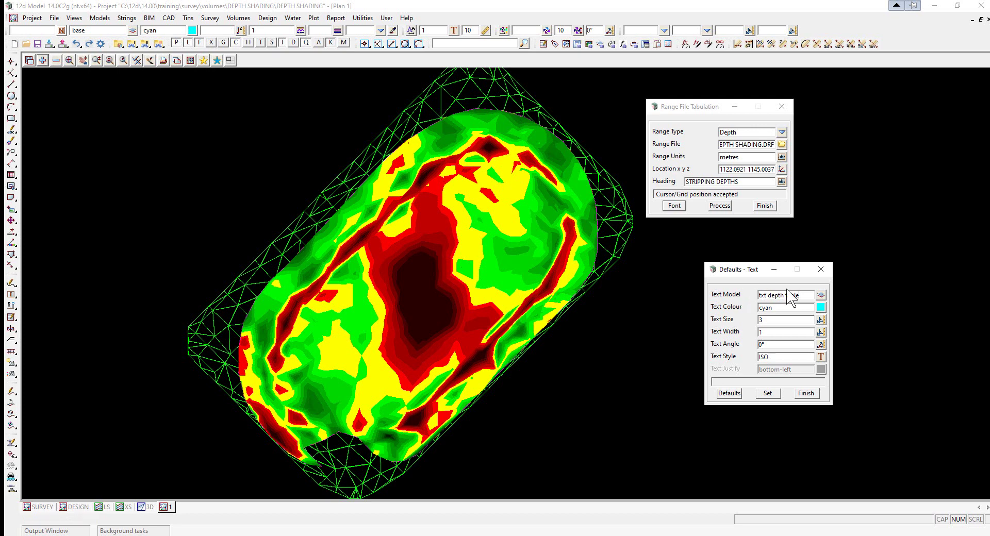
pyautogui.click(817, 307)
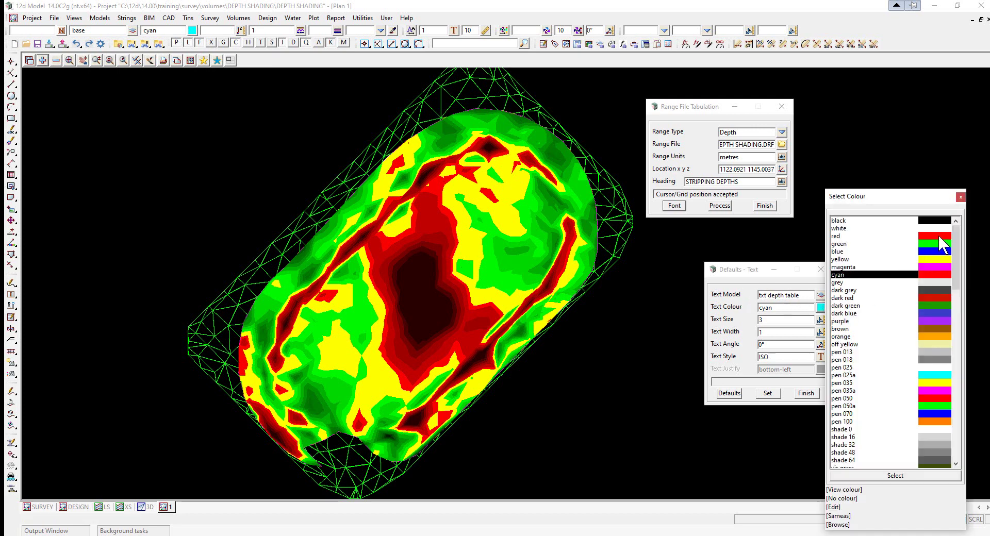
pyautogui.click(938, 237)
pyautogui.click(938, 237)
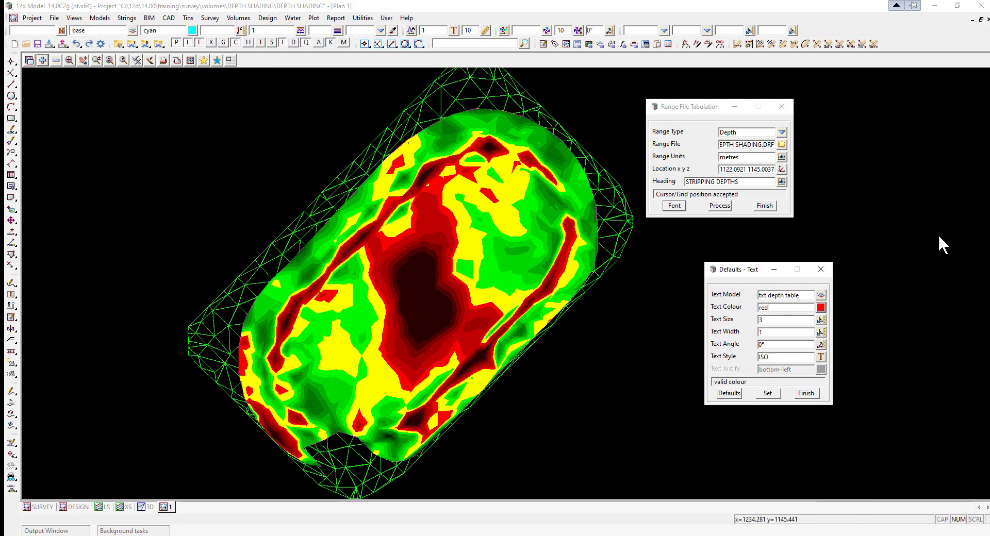
pyautogui.doubleClick(776, 319)
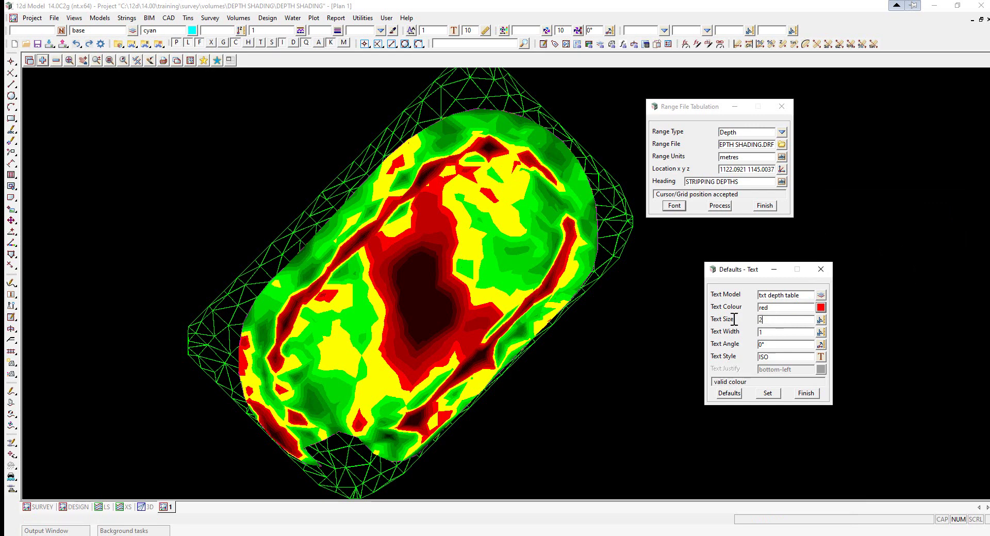
pyautogui.write('2')
pyautogui.click(821, 358)
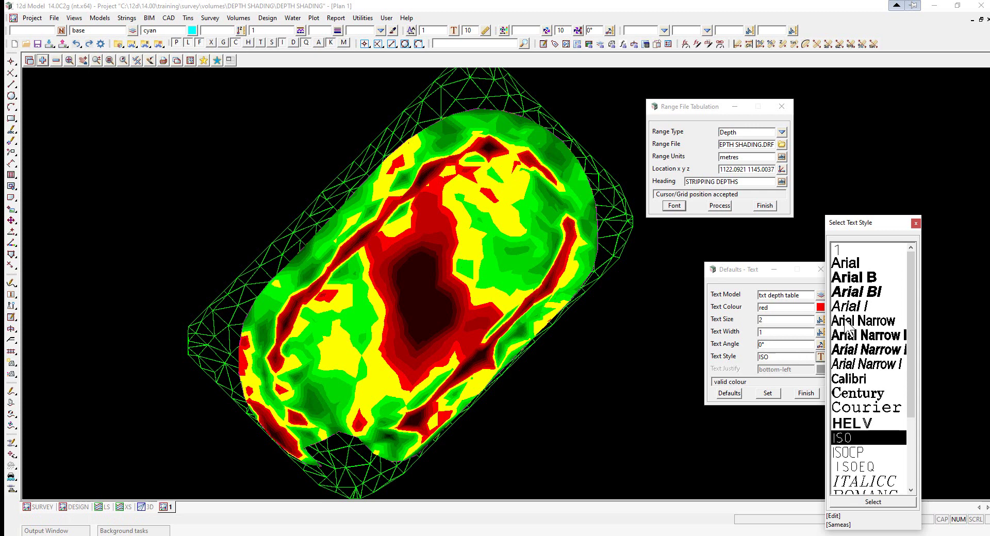
pyautogui.doubleClick(854, 264)
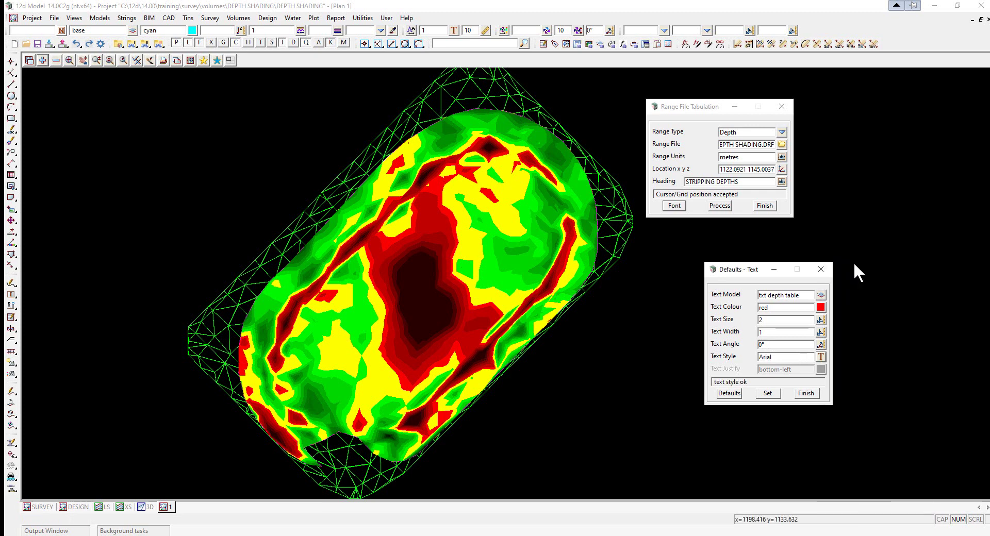
pyautogui.click(768, 394)
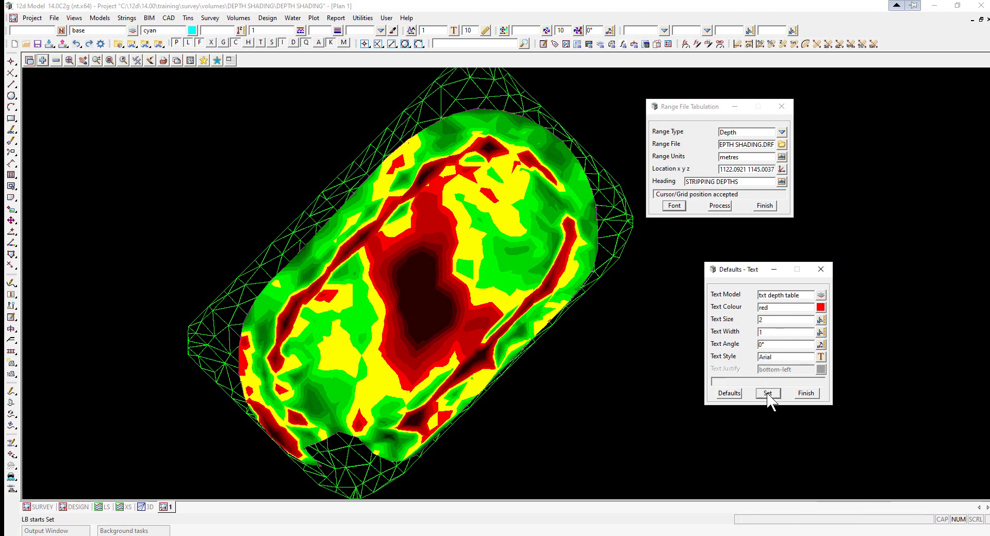
pyautogui.click(814, 395)
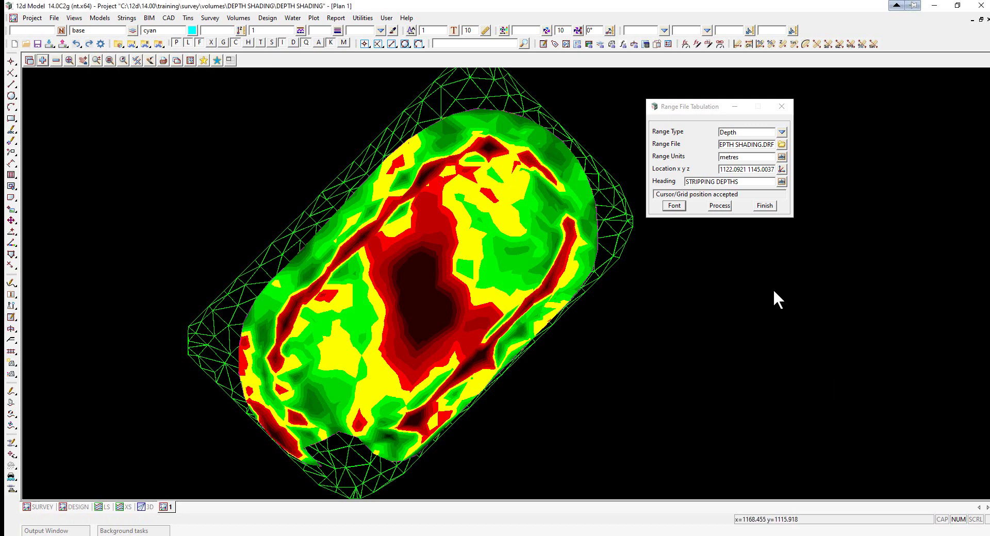
# Generate the STRIPPING DEPTHS table and add the txt depth table model to the plan view.
pyautogui.click(720, 206)
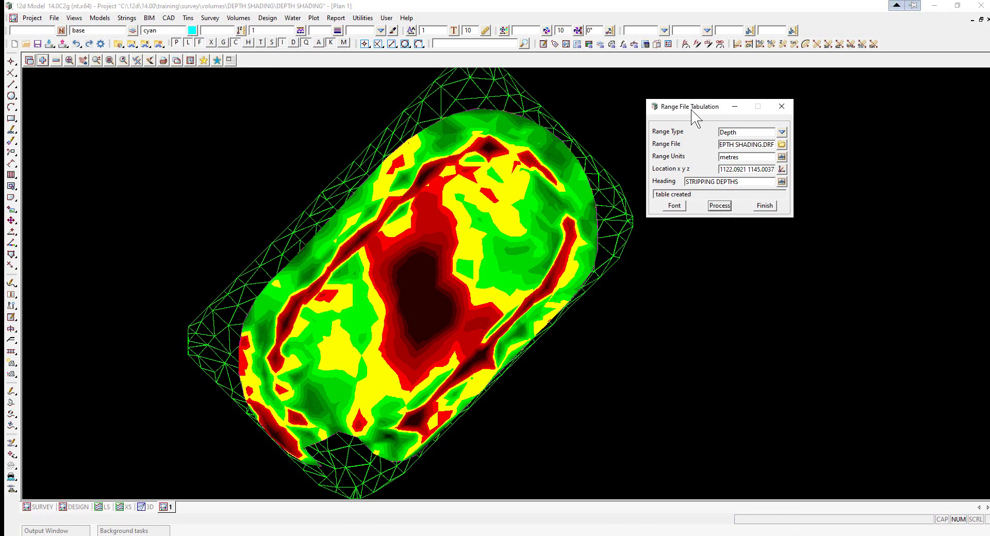
pyautogui.moveTo(692, 111); pyautogui.dragTo(808, 115)
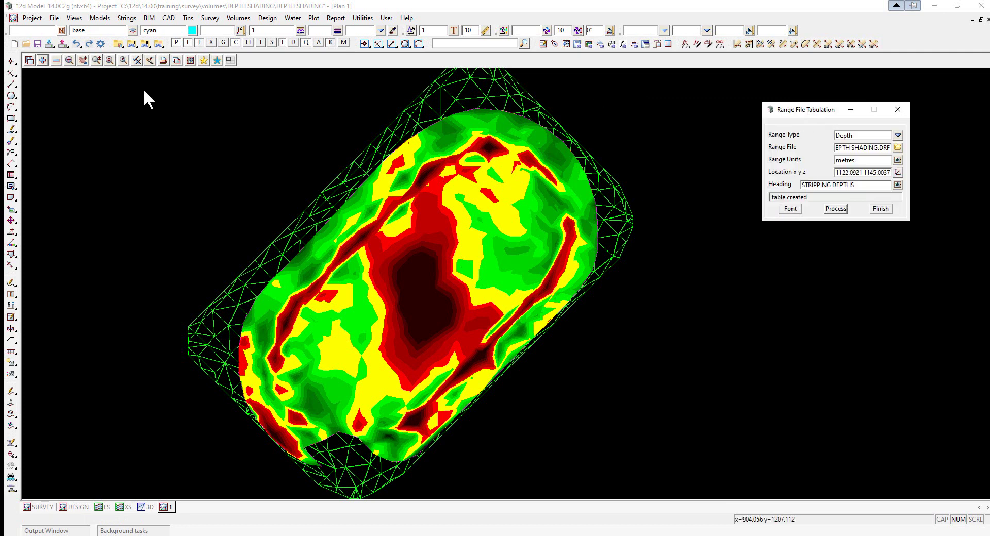
pyautogui.click(45, 61)
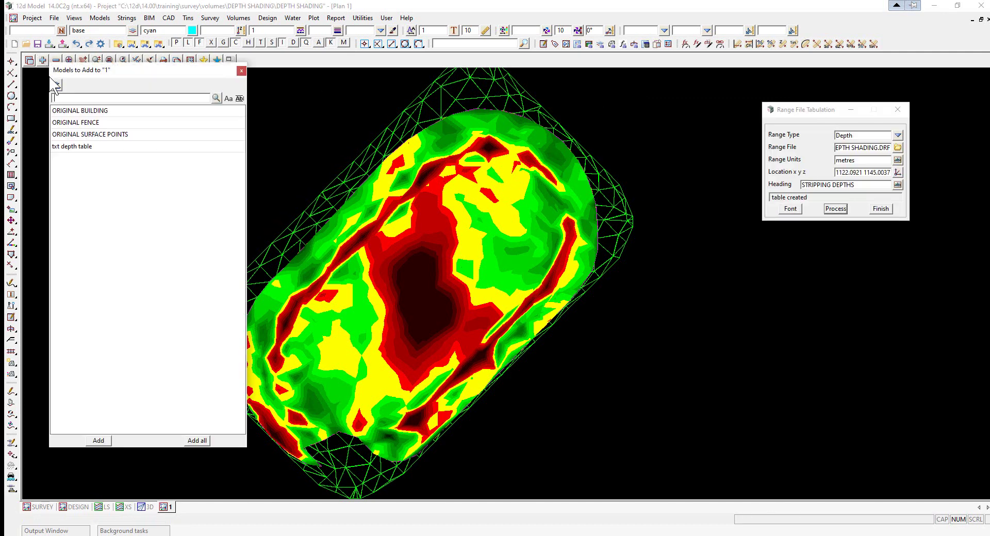
pyautogui.doubleClick(66, 147)
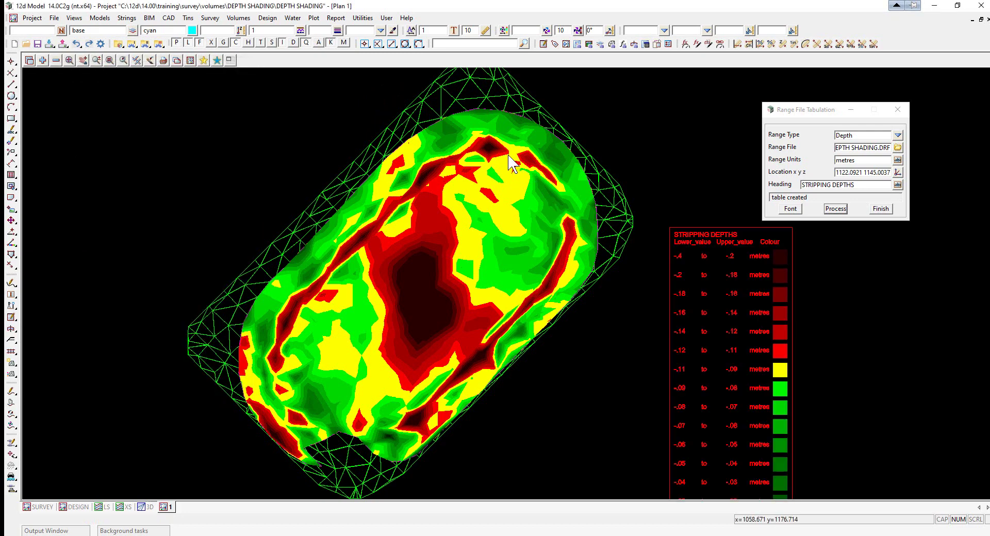
pyautogui.scroll(-2, 512, 160)
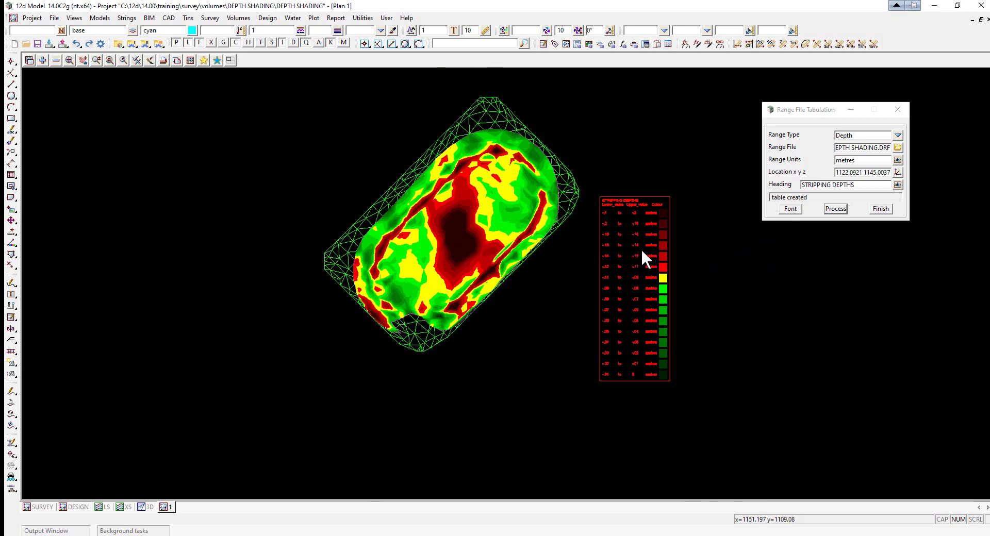
pyautogui.scroll(2, 641, 250)
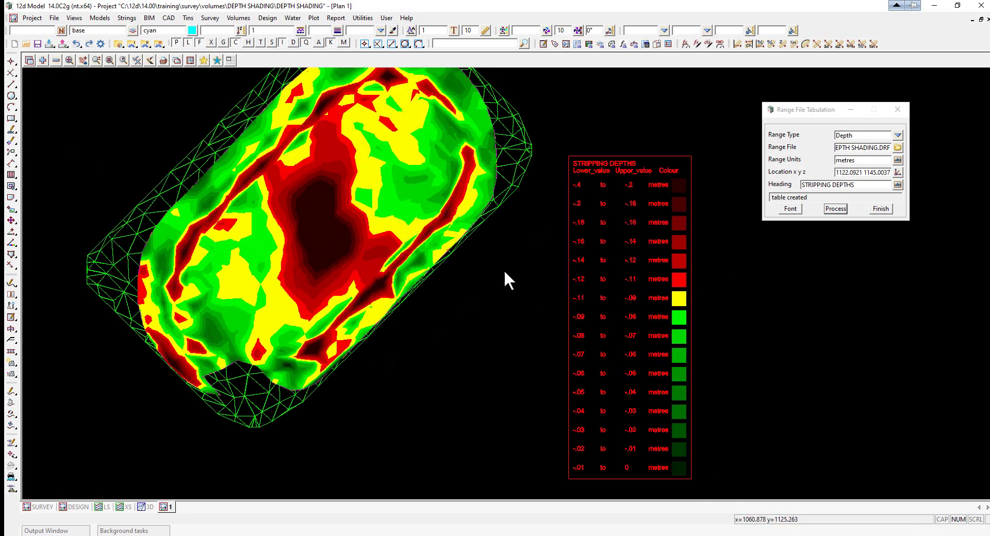
pyautogui.scroll(1, 637, 305)
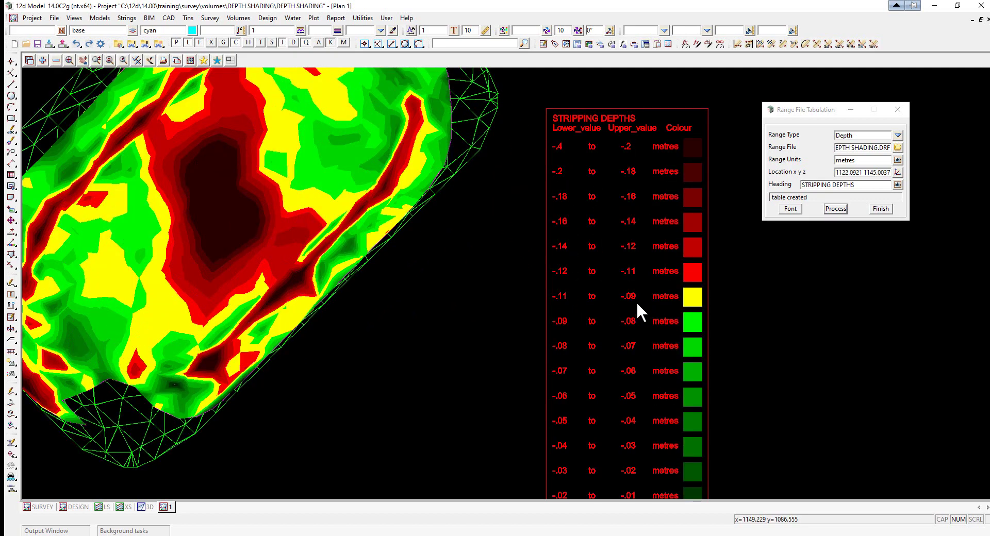
pyautogui.click(881, 209)
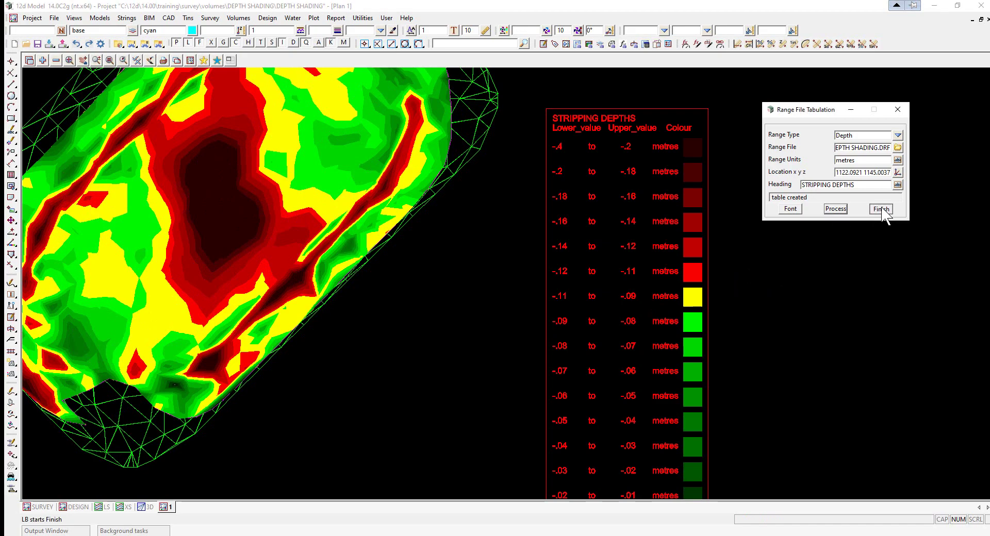